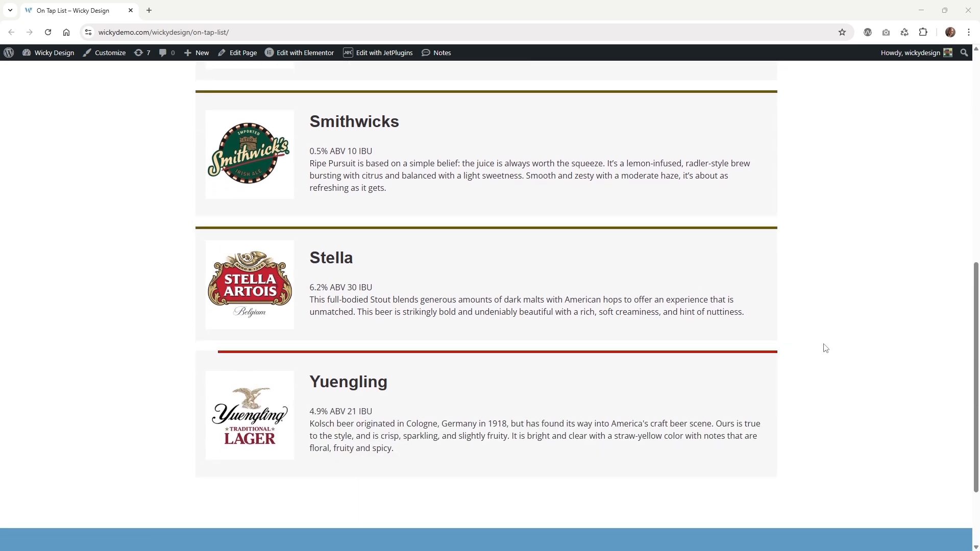
Step: Open the Beers post type for editing in JetEngine's post types list
scroll(821, 336, up, 9)
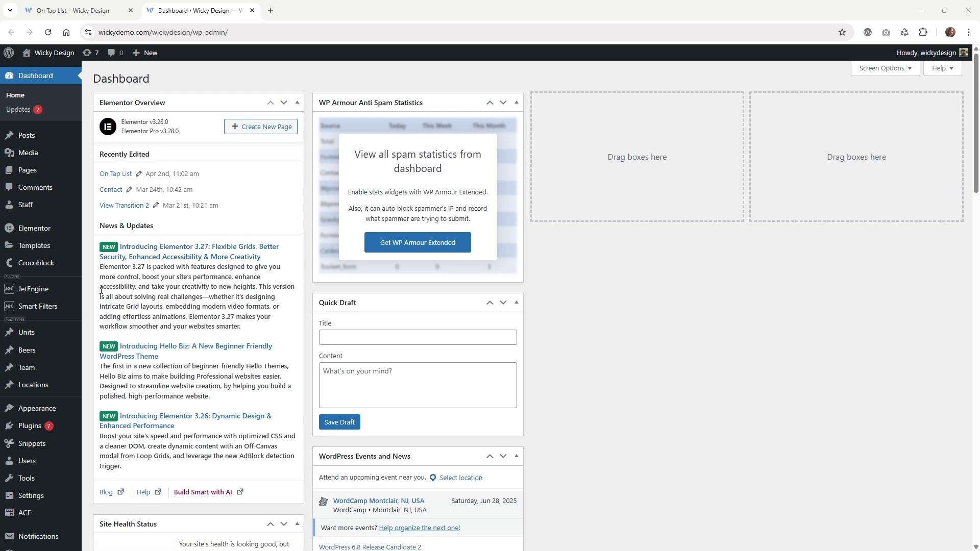
mouse_move(61, 291)
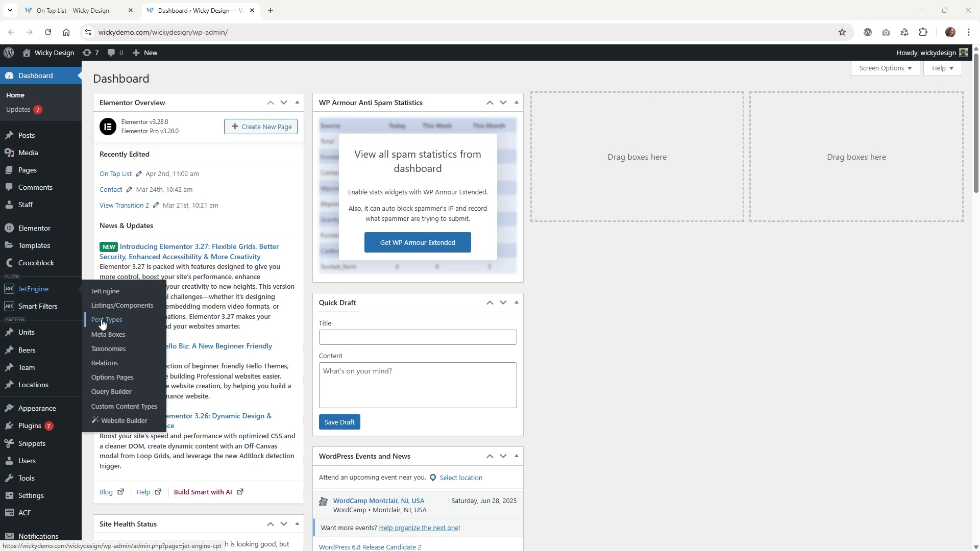
mouse_move(39, 353)
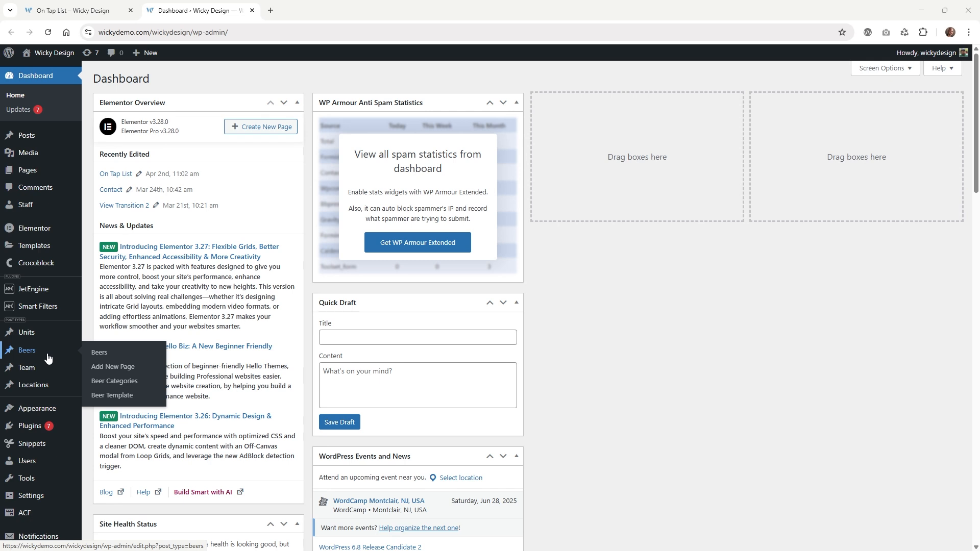
click(123, 322)
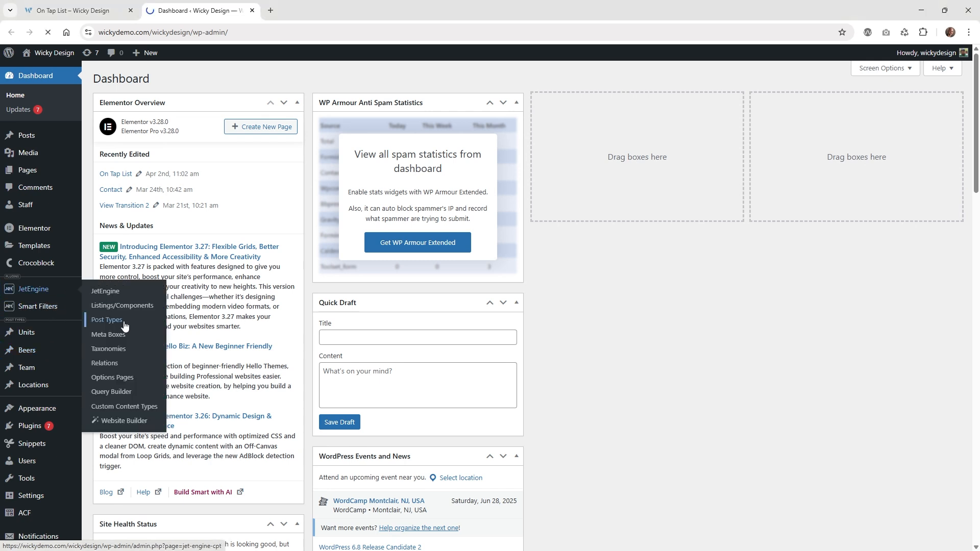
click(113, 159)
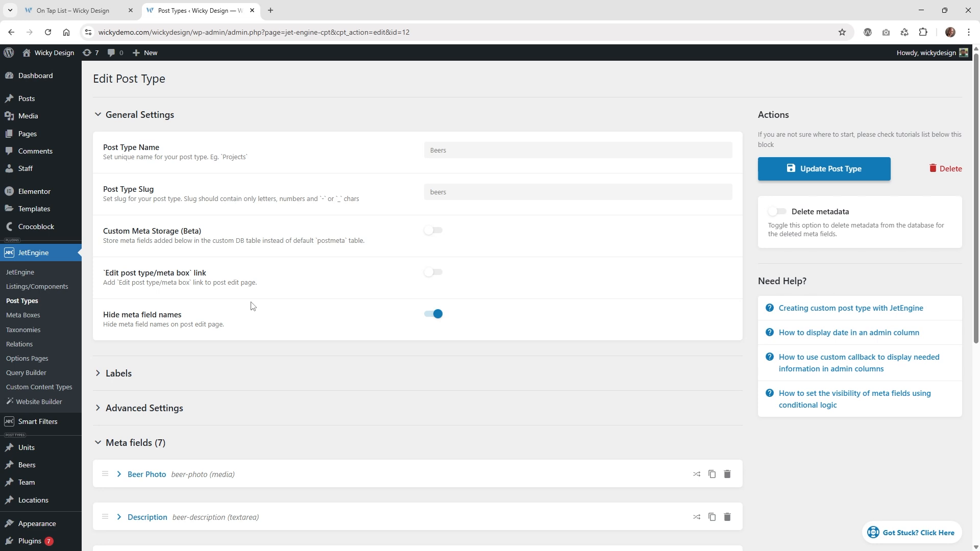
Step: Examine the Beers post type's name, slug and list of meta fields
scroll(251, 306, down, 2)
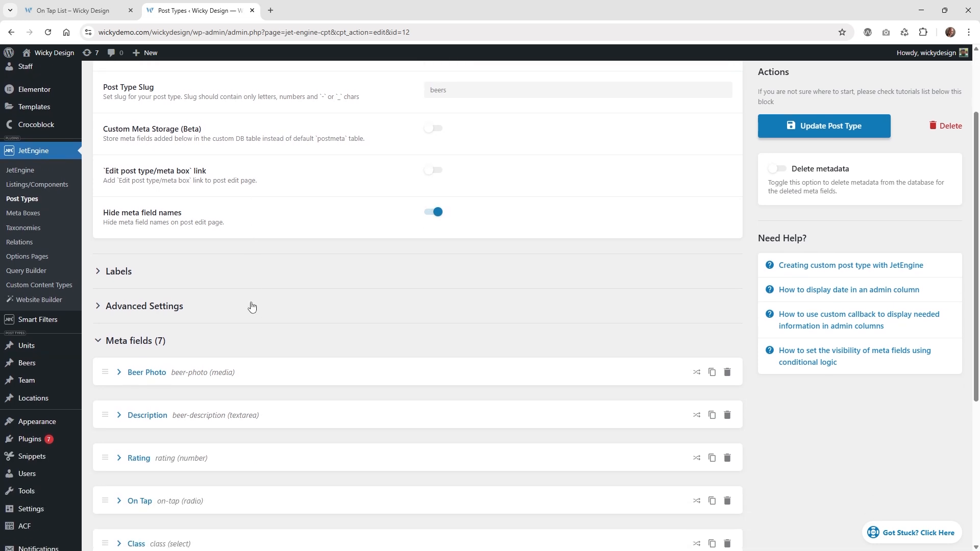
scroll(237, 135, up, 2)
click(480, 147)
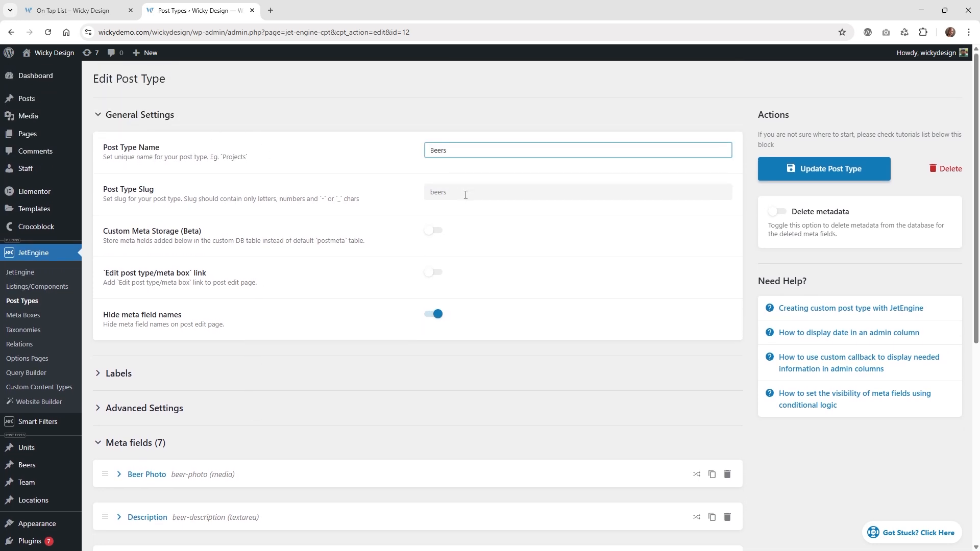
scroll(321, 262, down, 3)
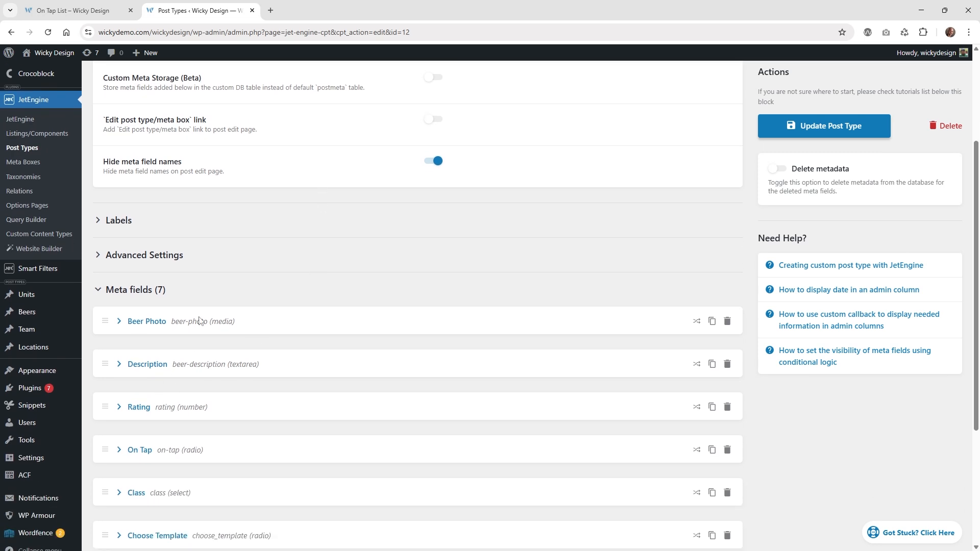
scroll(189, 326, up, 2)
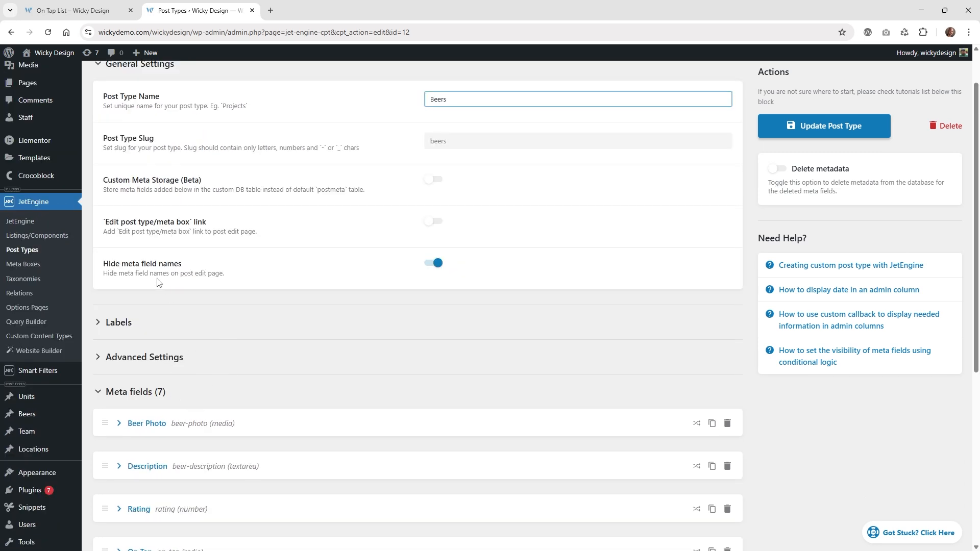
Step: Check JetEngine's custom taxonomies and open the Beer Categories terms of the Beers post type
click(28, 287)
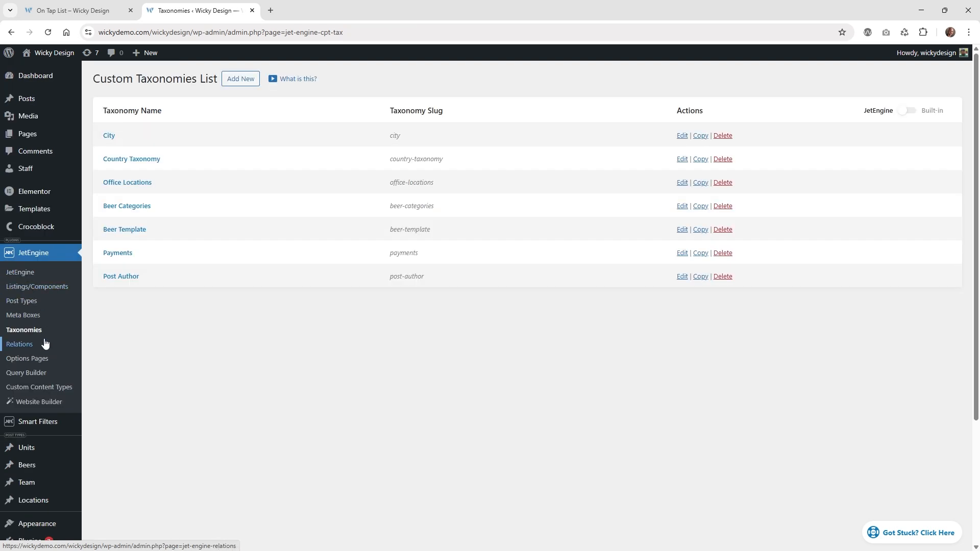
mouse_move(46, 474)
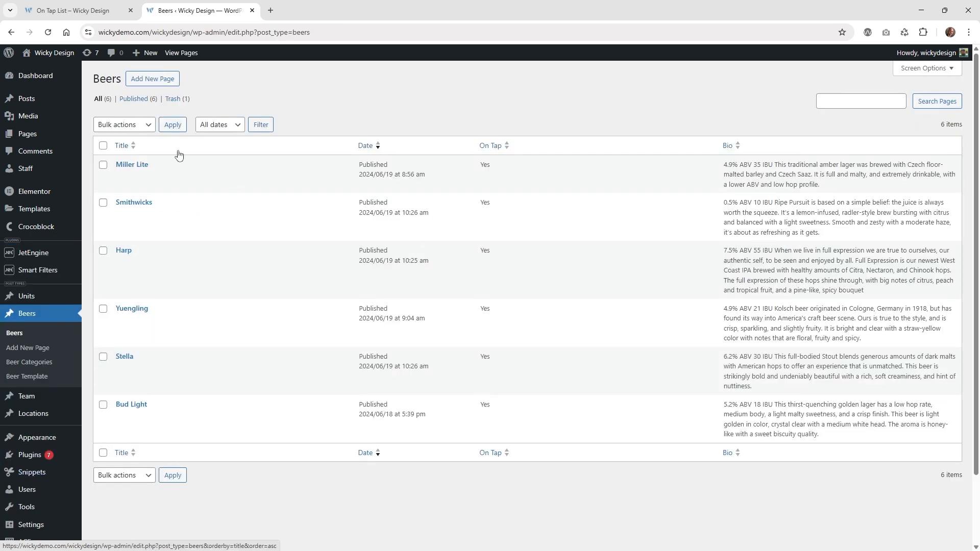
click(21, 366)
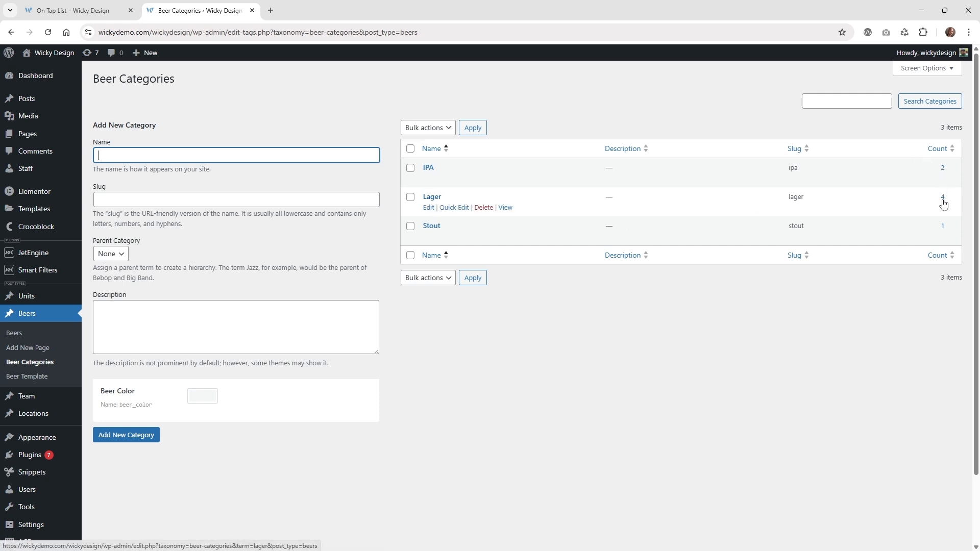
Step: Examine the coloured top borders of the beer listings on the front-end On Tap List page
click(79, 11)
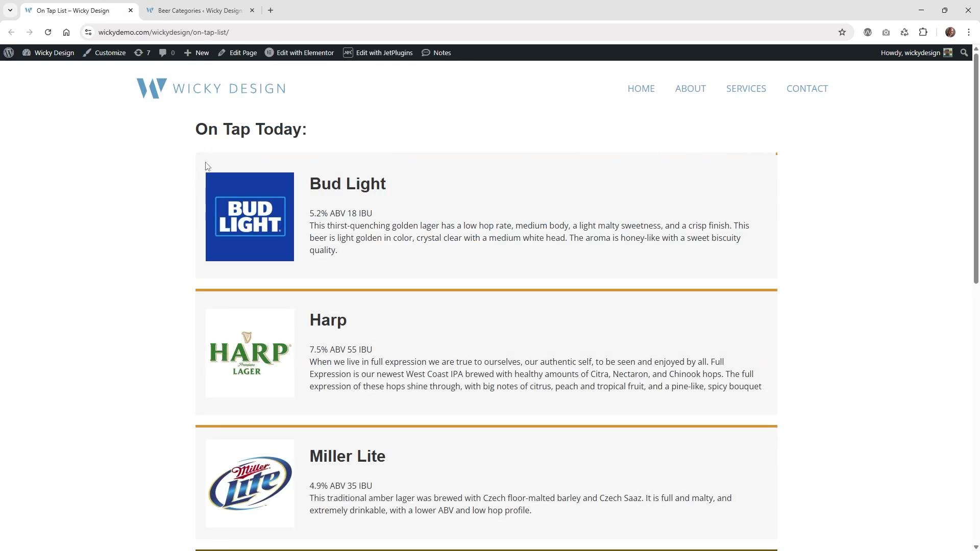
scroll(184, 219, down, 2)
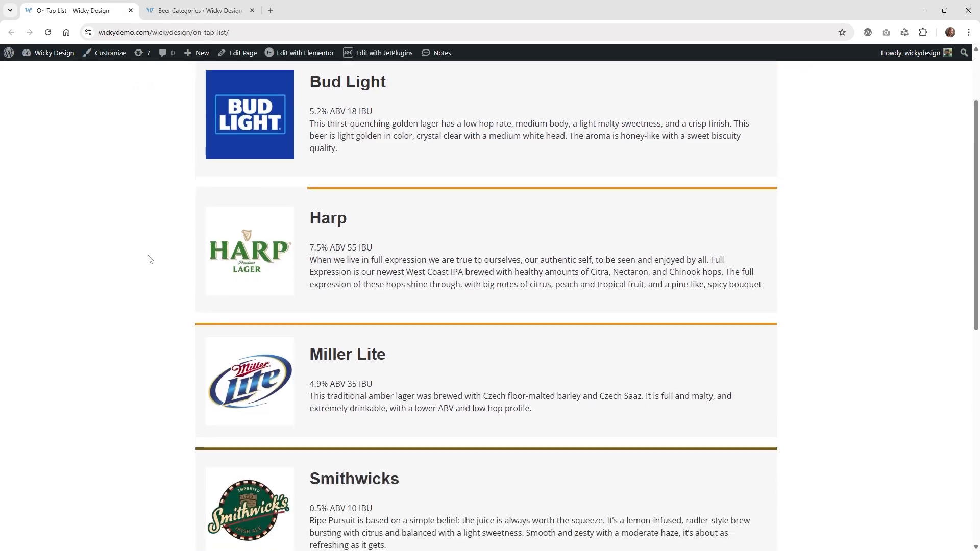
scroll(150, 259, down, 2)
scroll(151, 271, down, 2)
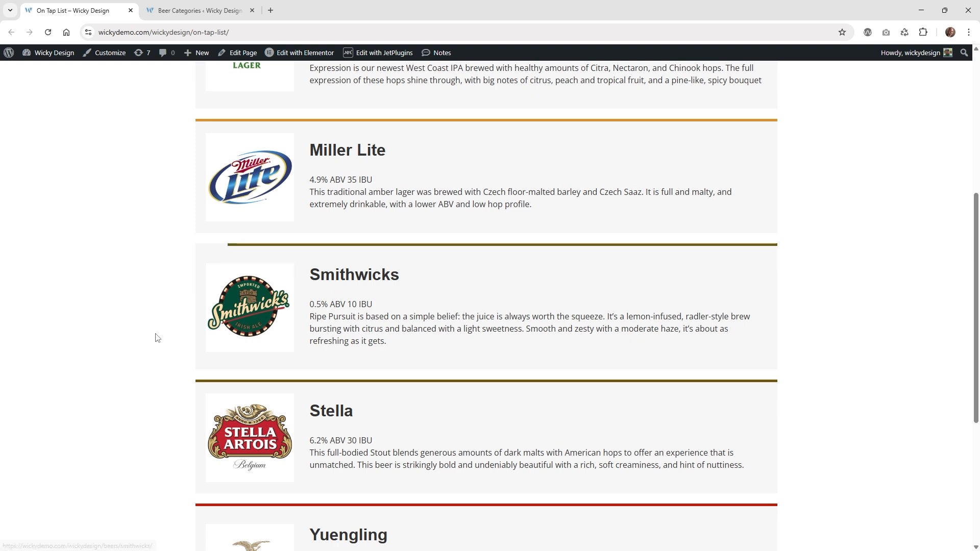
scroll(155, 337, down, 2)
scroll(131, 339, down, 2)
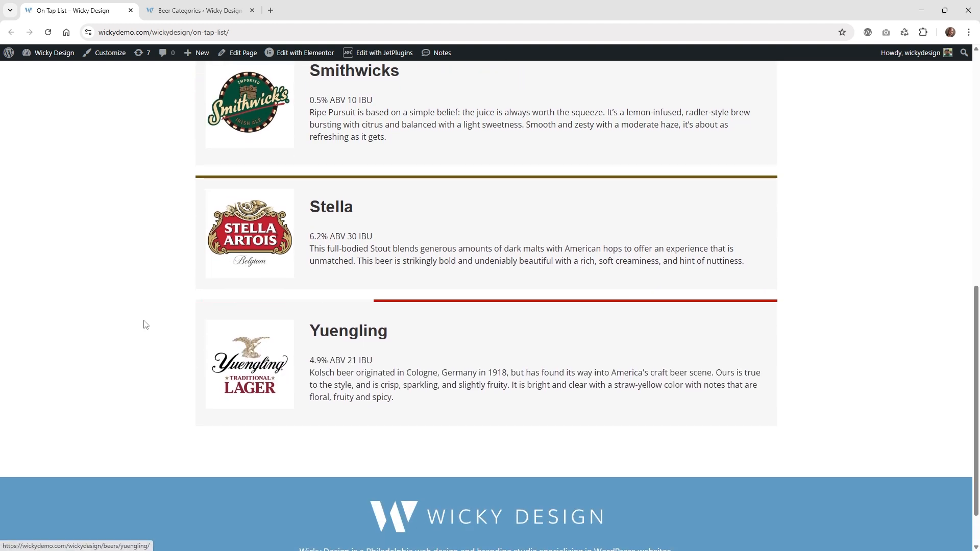
scroll(148, 320, up, 1)
scroll(151, 317, up, 1)
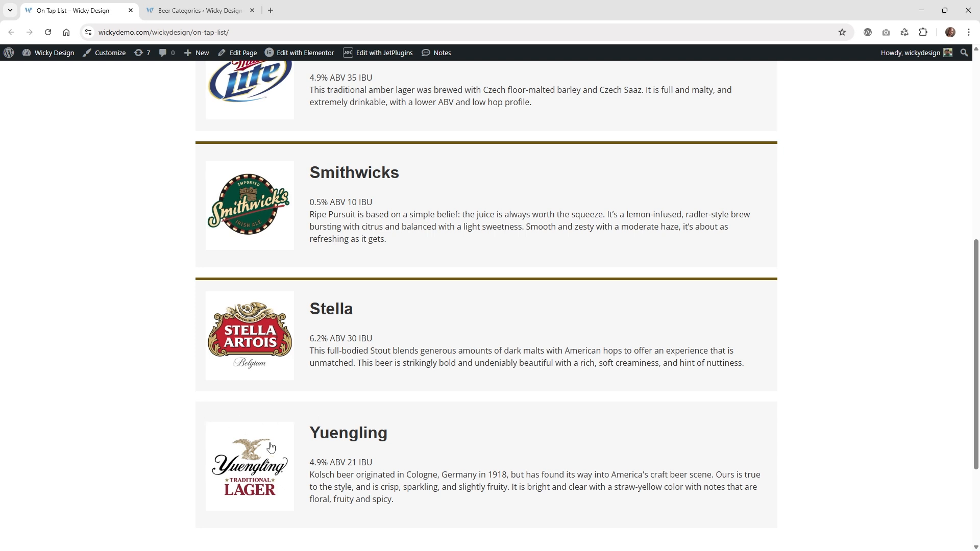
Step: Return to the WordPress admin and open JetEngine's Beer Categories taxonomy for editing
click(196, 10)
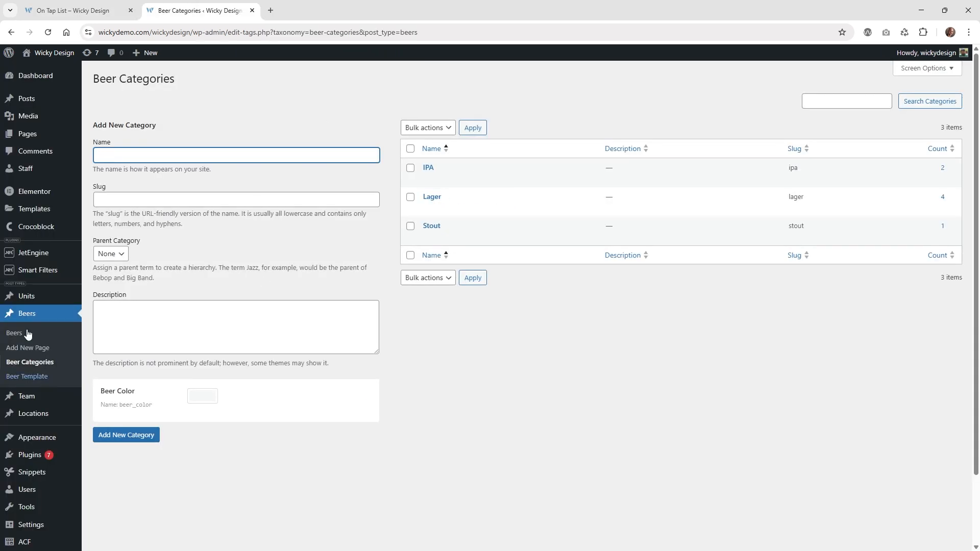
mouse_move(43, 255)
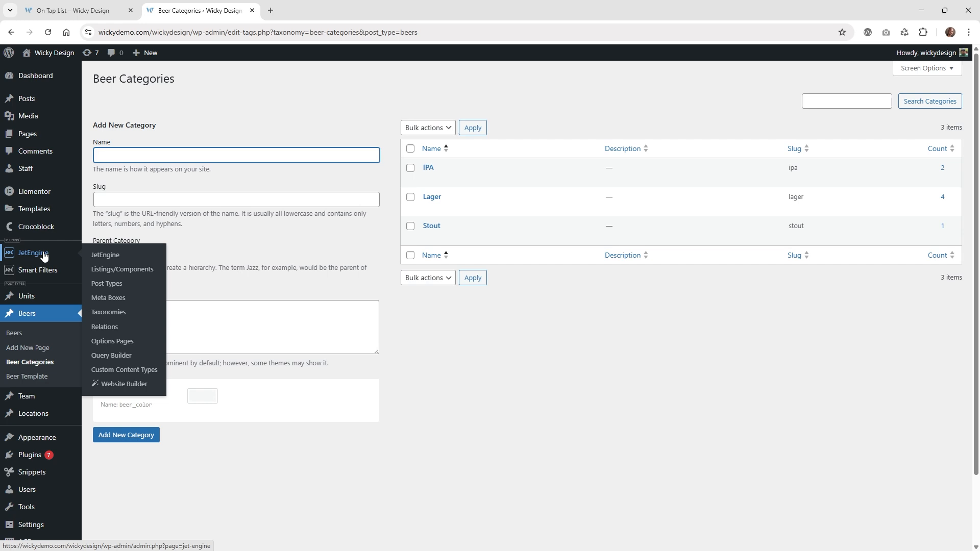
click(109, 315)
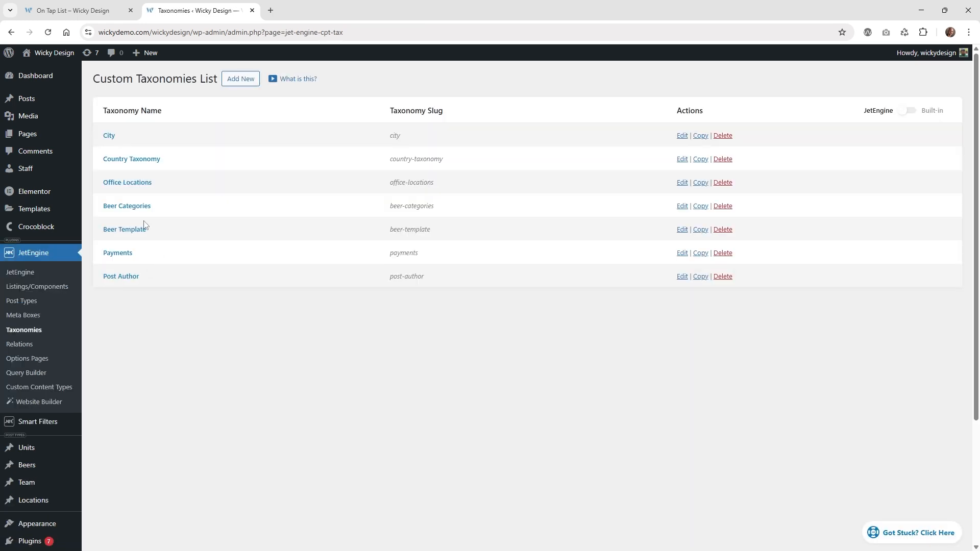
click(132, 209)
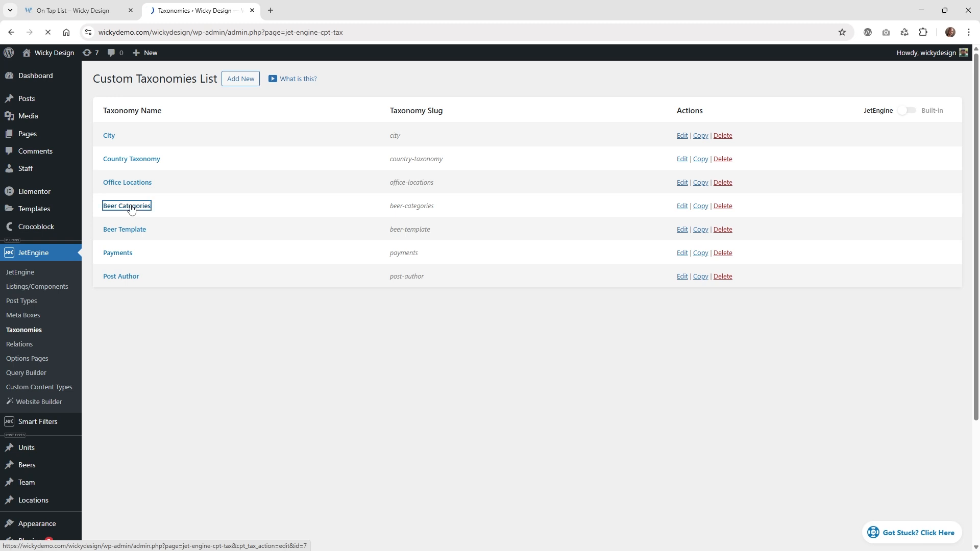
Step: Expand the Beer Categories taxonomy's advanced settings and review them down to the meta fields
scroll(275, 209, down, 2)
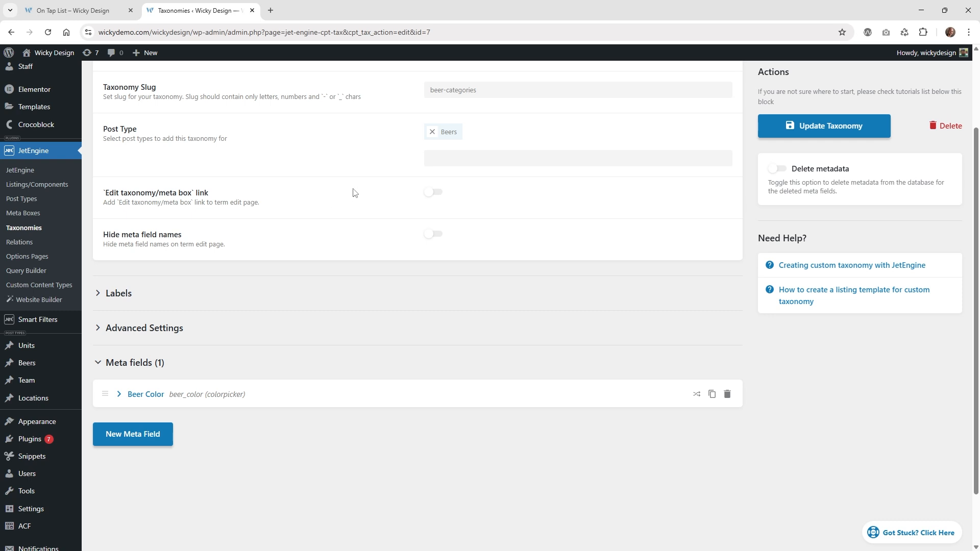
click(135, 336)
scroll(229, 368, down, 4)
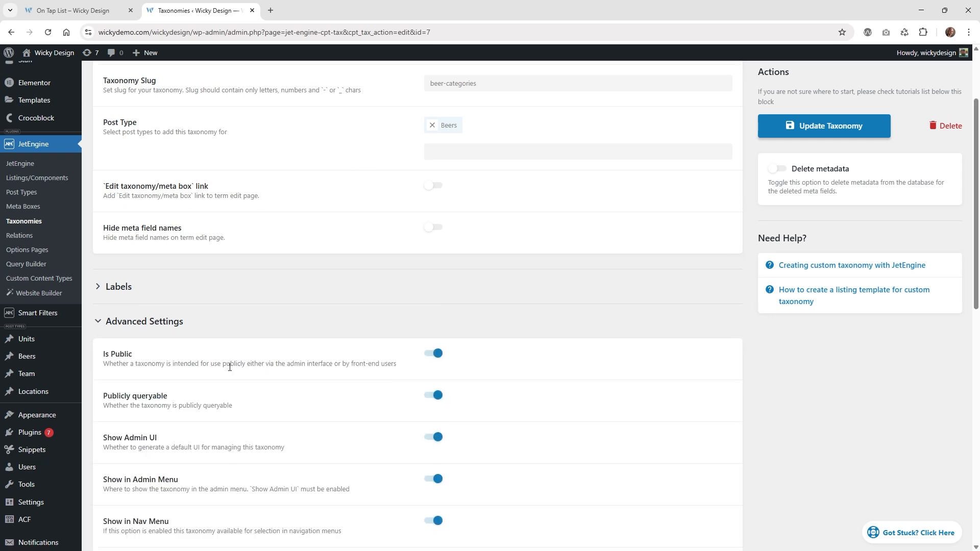
scroll(229, 370, down, 5)
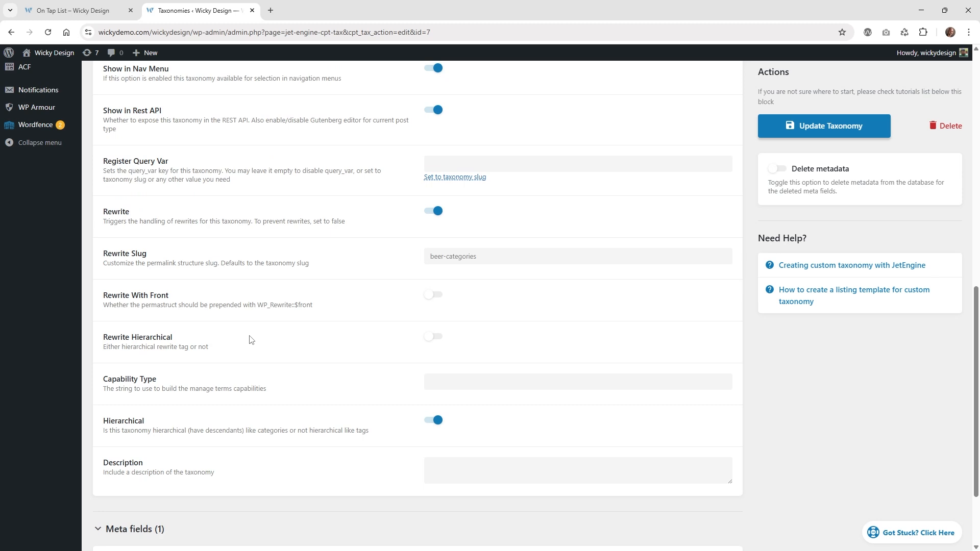
scroll(250, 339, down, 2)
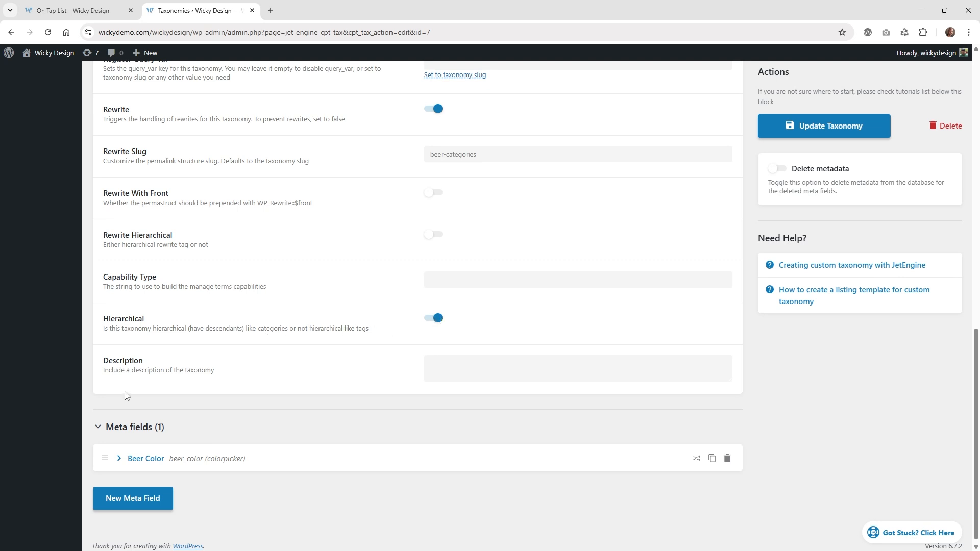
scroll(142, 413, down, 1)
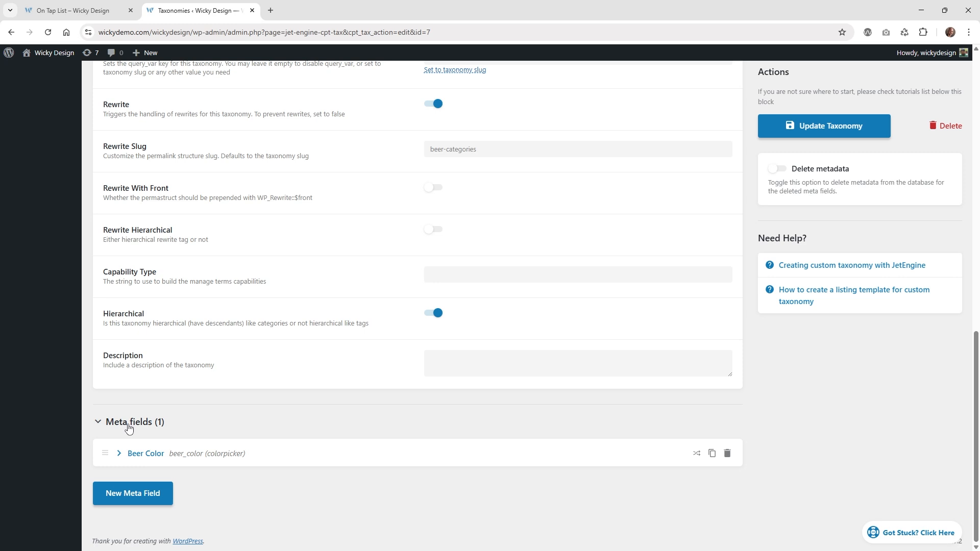
Step: Expand the Beer Color meta field and check its label and its name/ID, beer_color
click(148, 456)
scroll(225, 427, down, 4)
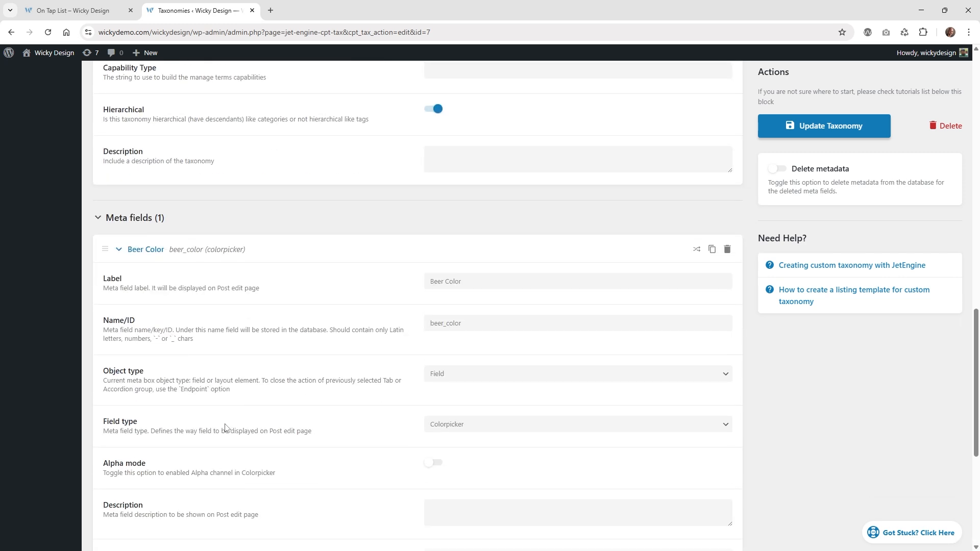
scroll(225, 428, down, 1)
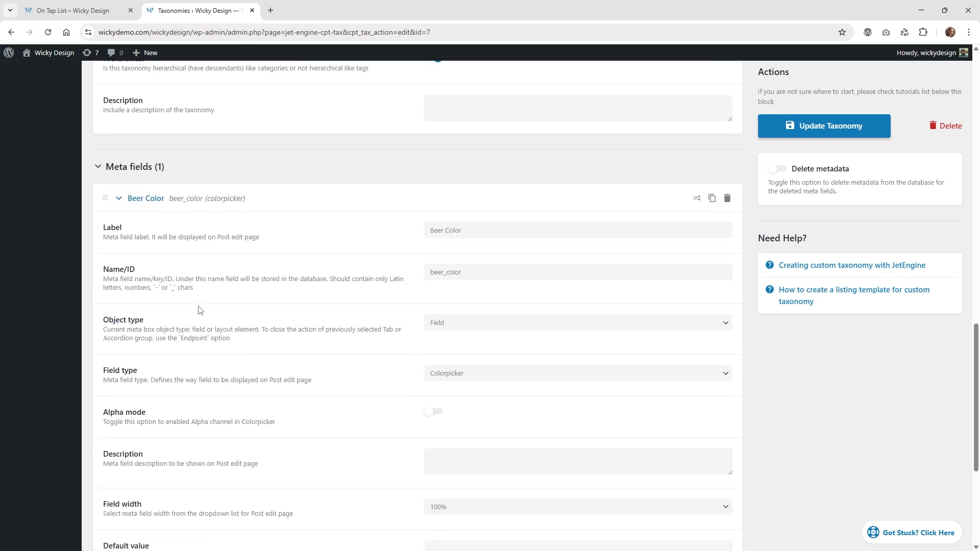
click(488, 230)
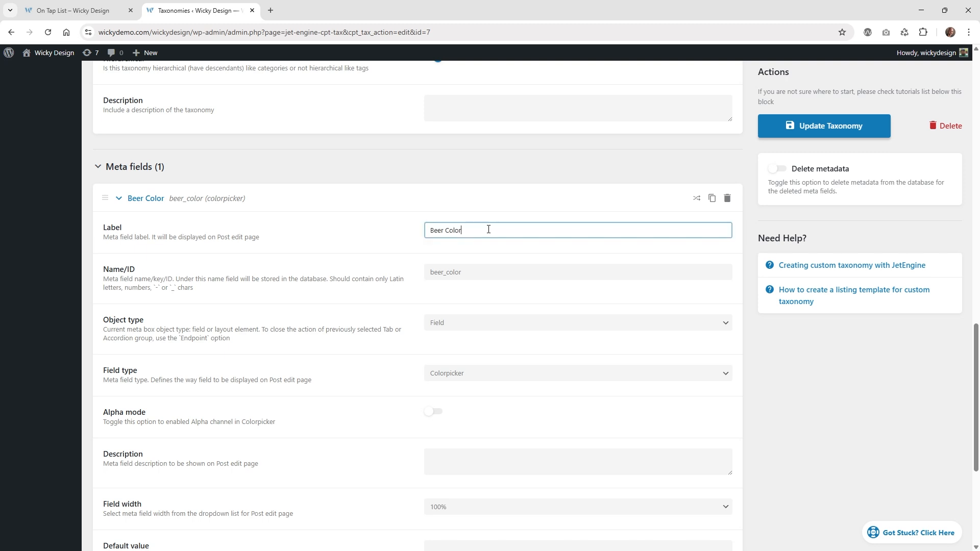
click(463, 274)
drag(462, 274, 413, 276)
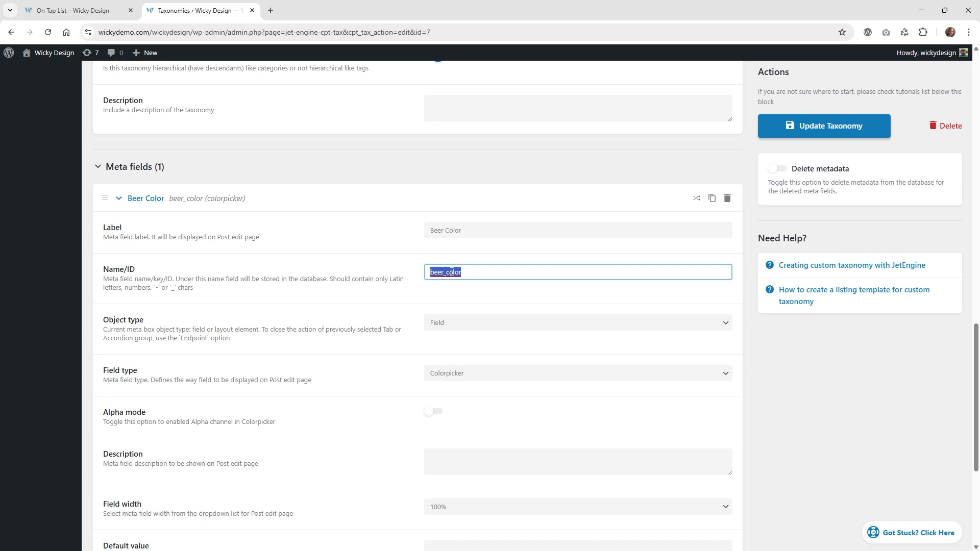
Step: Choose Colorpicker as the Beer Color meta field's type and update the Beer Categories taxonomy
scroll(291, 323, down, 2)
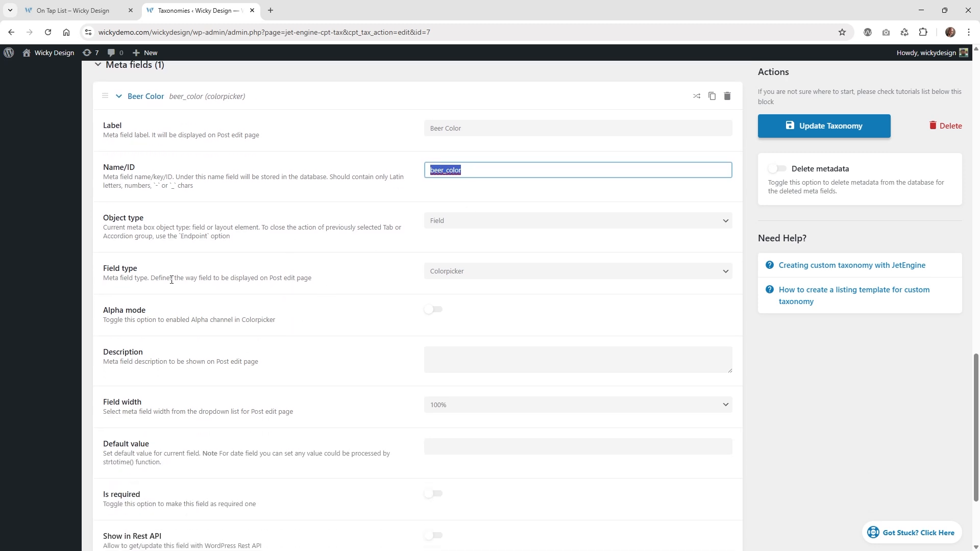
click(440, 273)
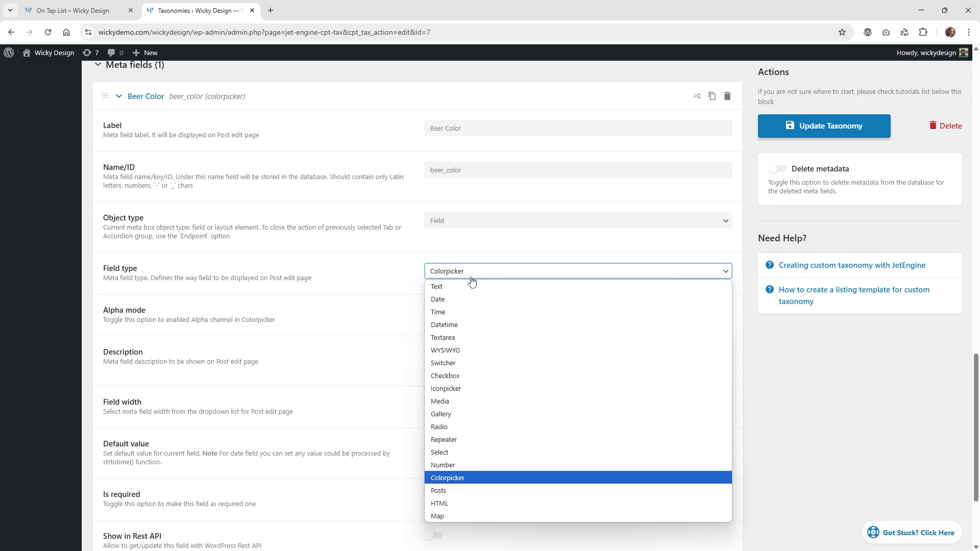
click(459, 477)
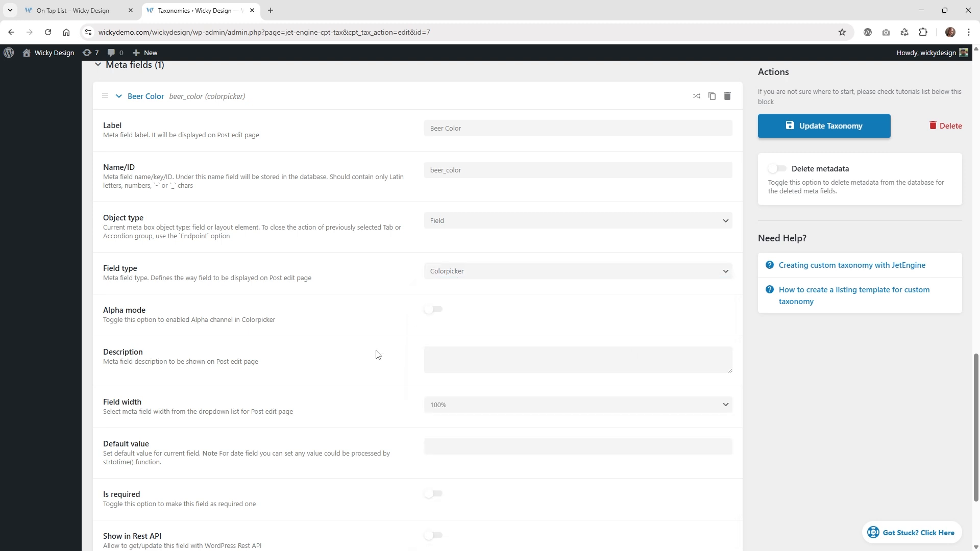
scroll(379, 359, down, 2)
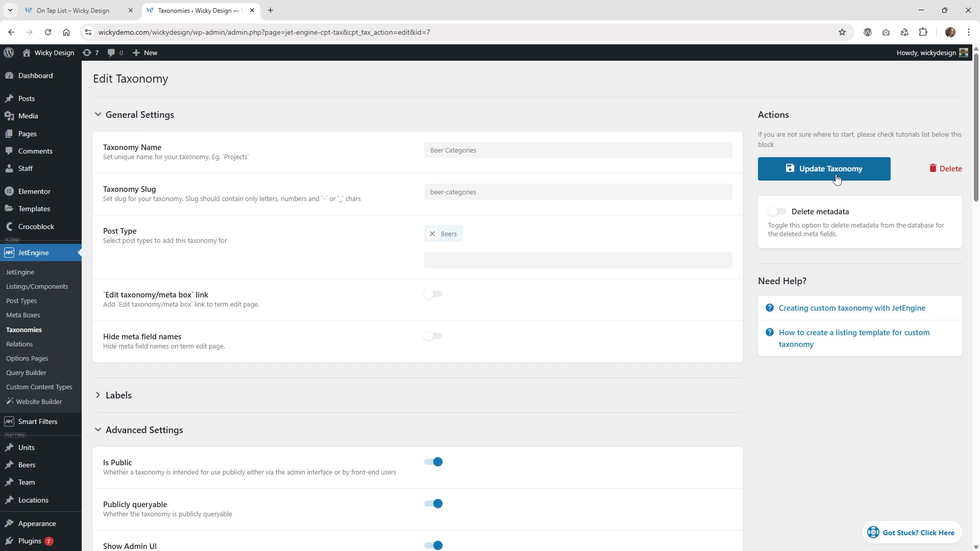
click(836, 178)
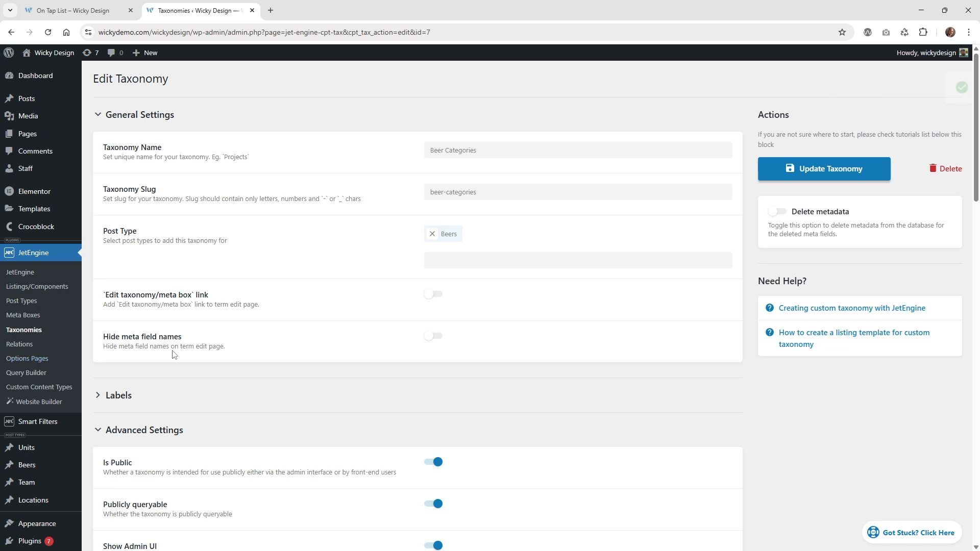
Step: Open the Beer Categories terms and try out colour #36277f in the new category's Beer Color picker without adding a category
mouse_move(23, 465)
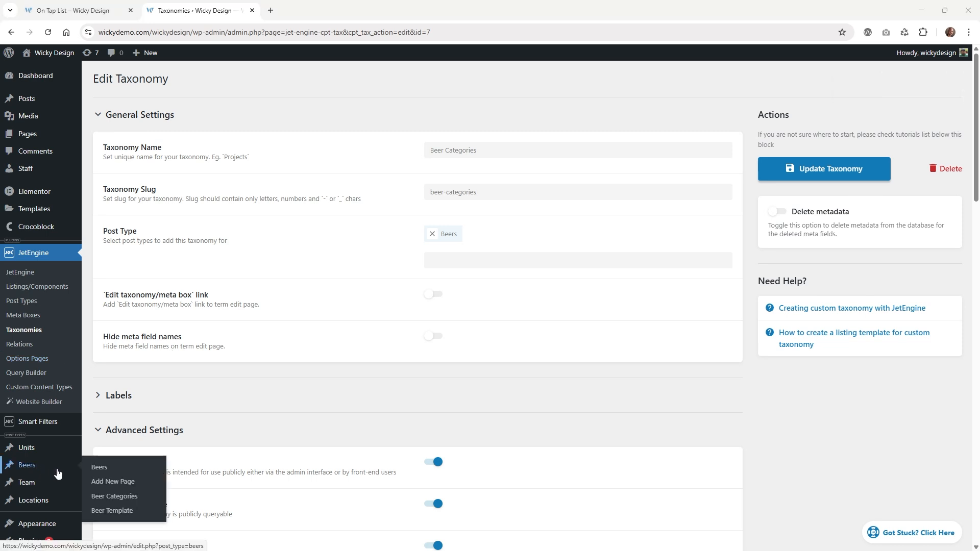
click(118, 497)
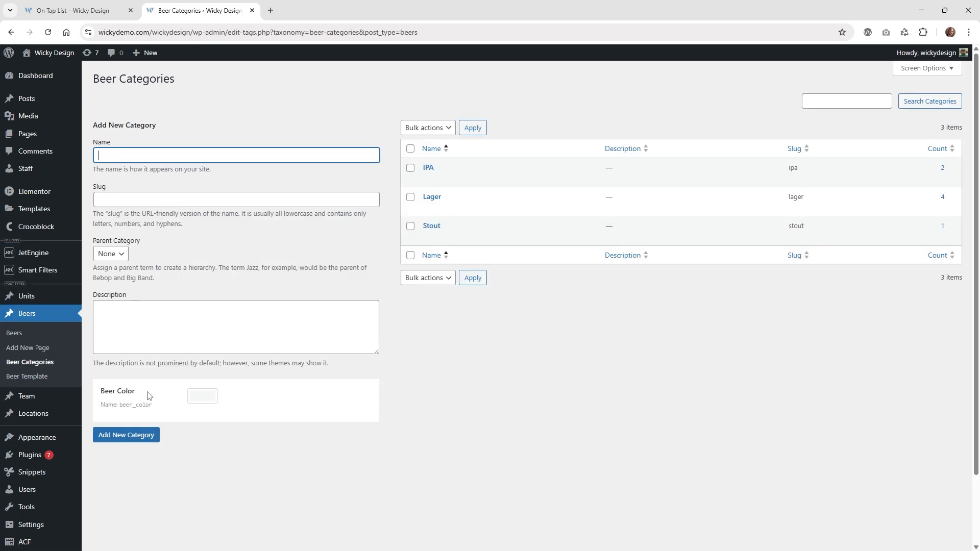
click(199, 403)
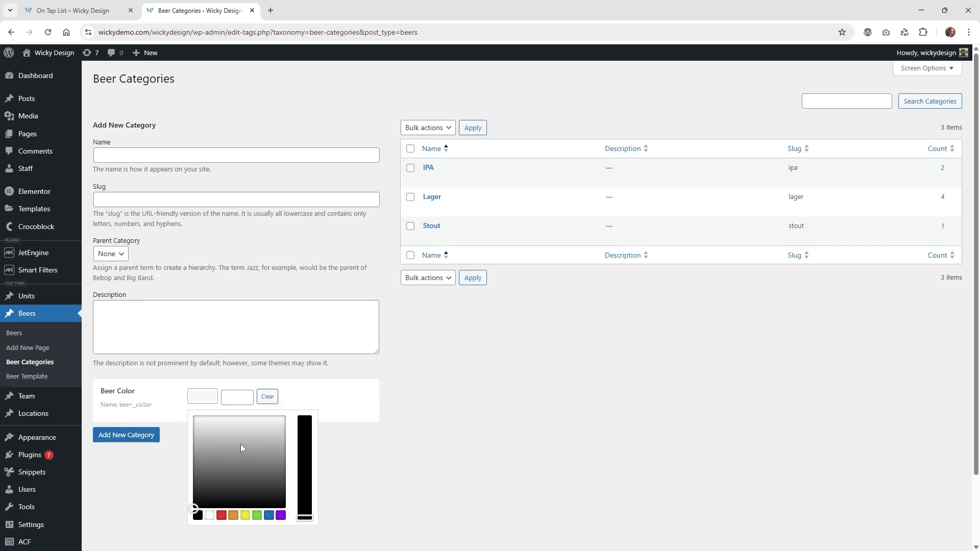
click(257, 446)
click(223, 450)
click(257, 462)
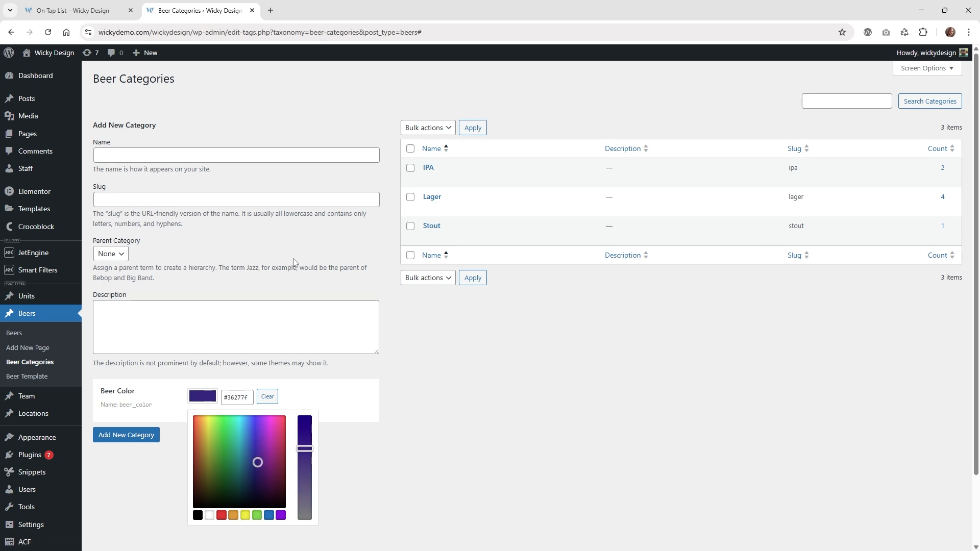
click(531, 351)
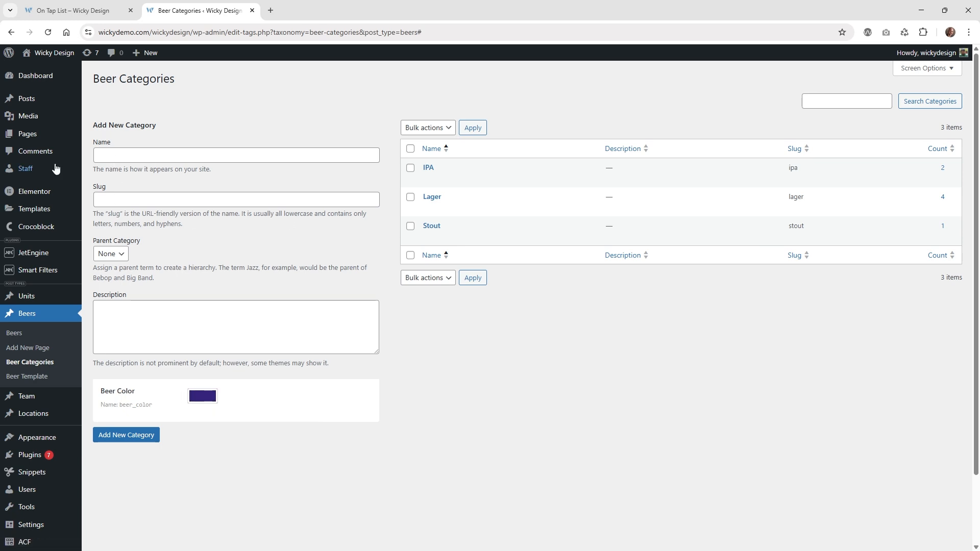
click(159, 155)
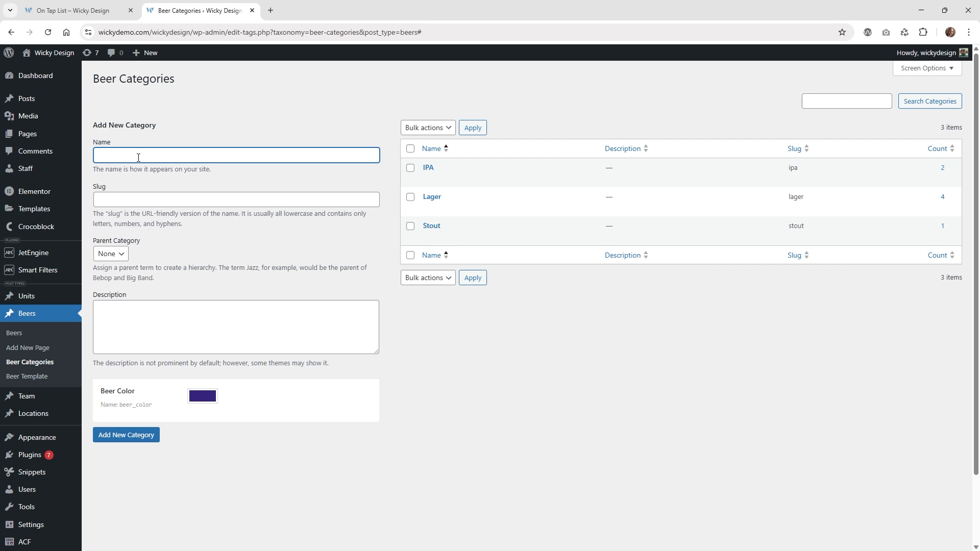
Step: Open the Lager and Stout categories for editing to check the Beer Color assigned to each
click(434, 198)
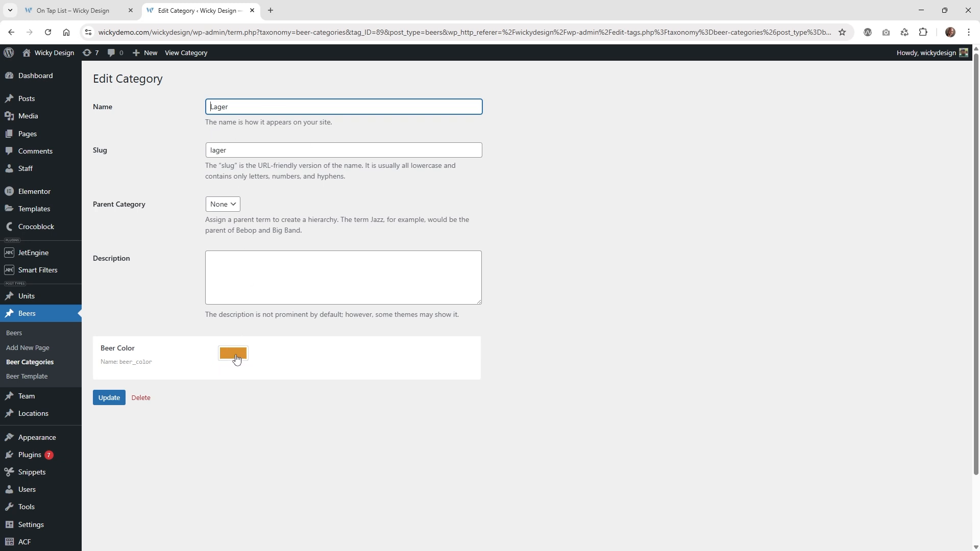
click(41, 363)
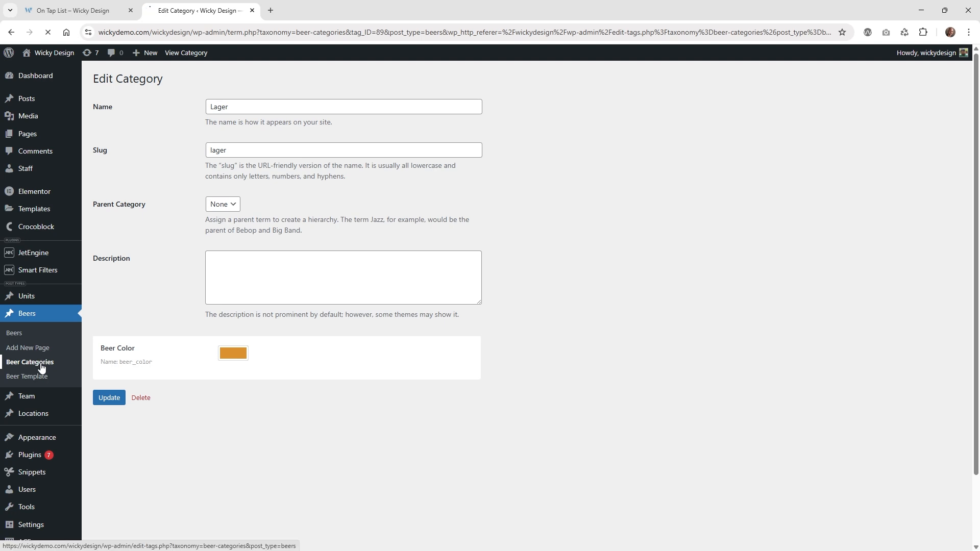
mouse_move(448, 170)
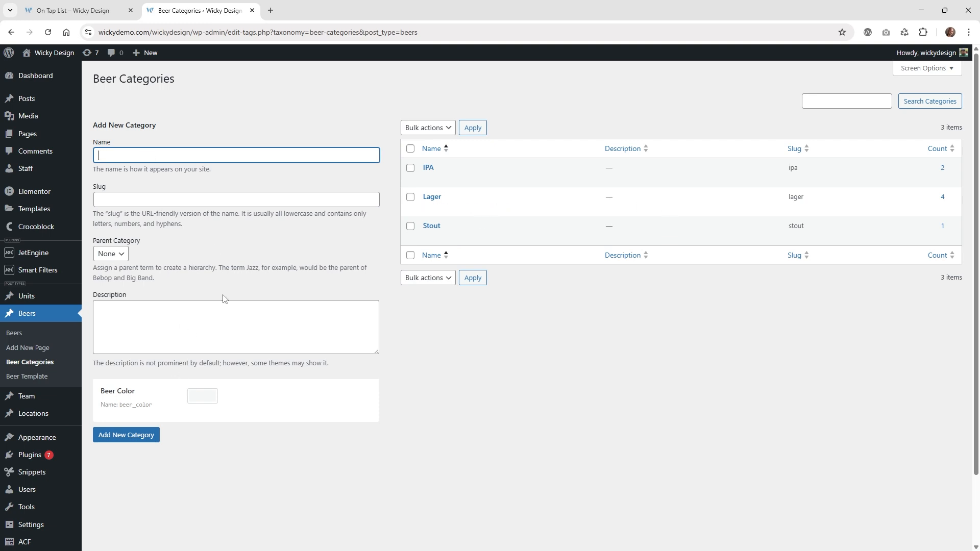
click(431, 228)
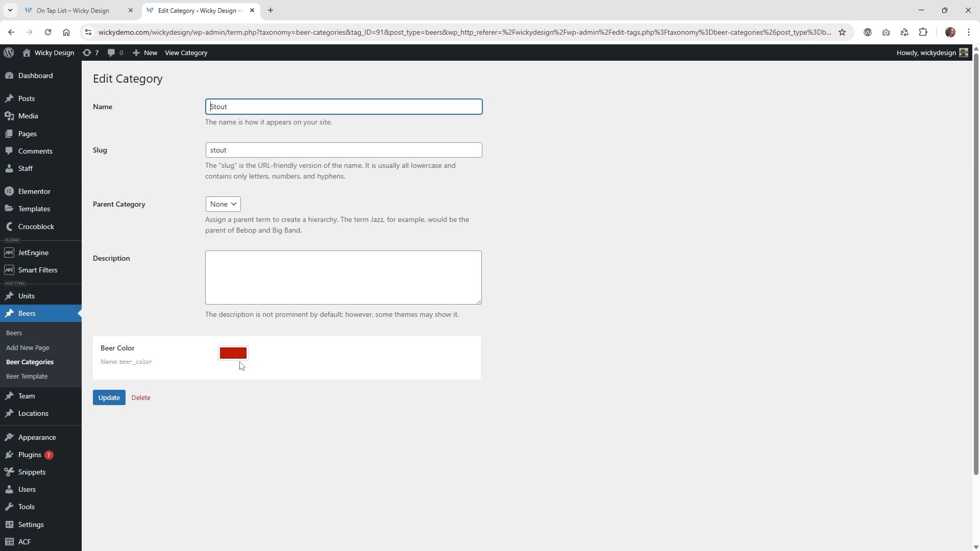
Step: Return to the On Tap page and open its Beer Listing item in Elementor in a new browser tab
key(ctrl+shift+Tab)
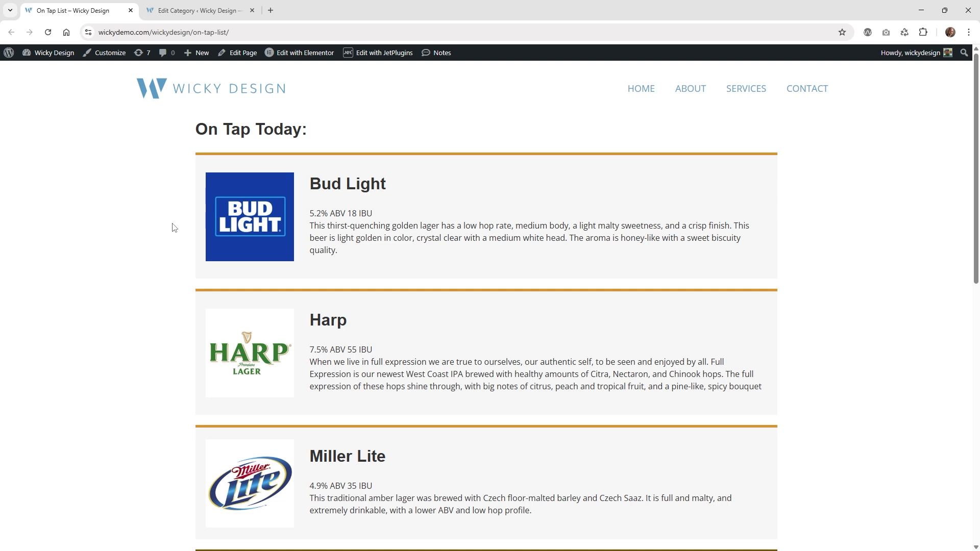
mouse_move(295, 55)
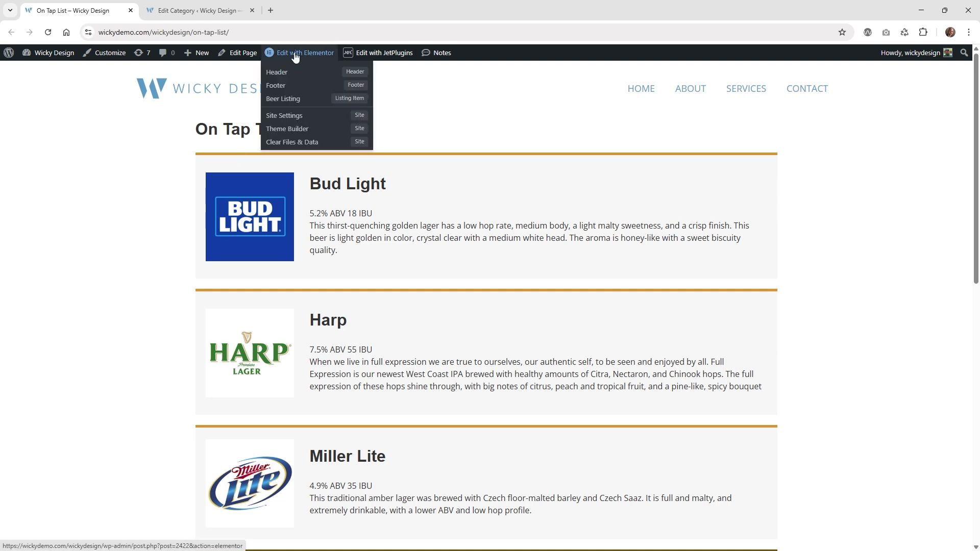
right_click(289, 103)
click(311, 109)
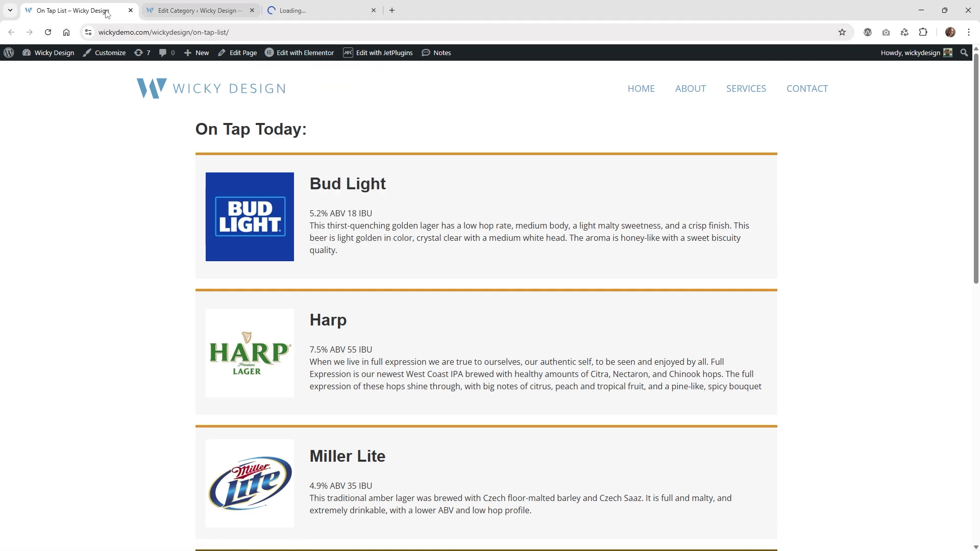
Step: Start a new JetEngine listing item with Posts as source and Beers as post type, and close the setup without creating it
click(197, 10)
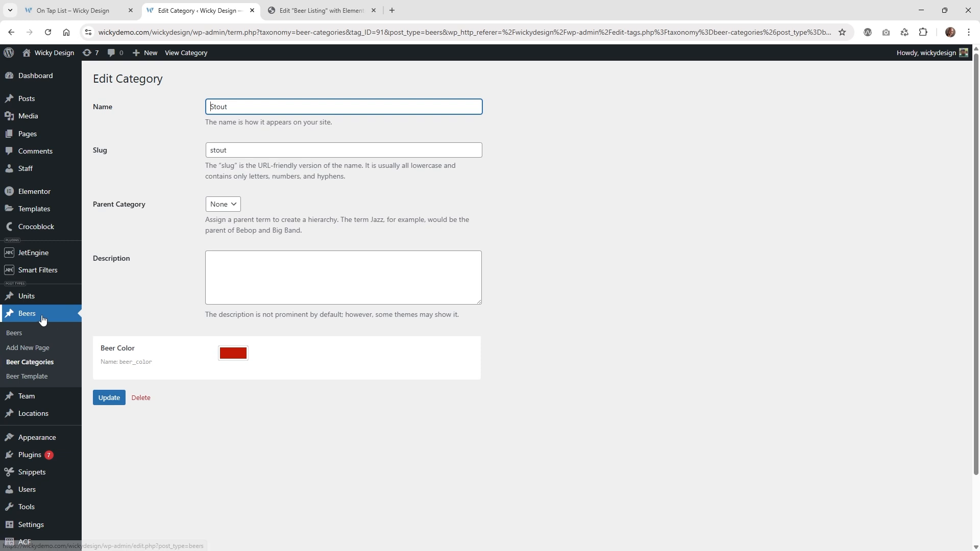
mouse_move(34, 259)
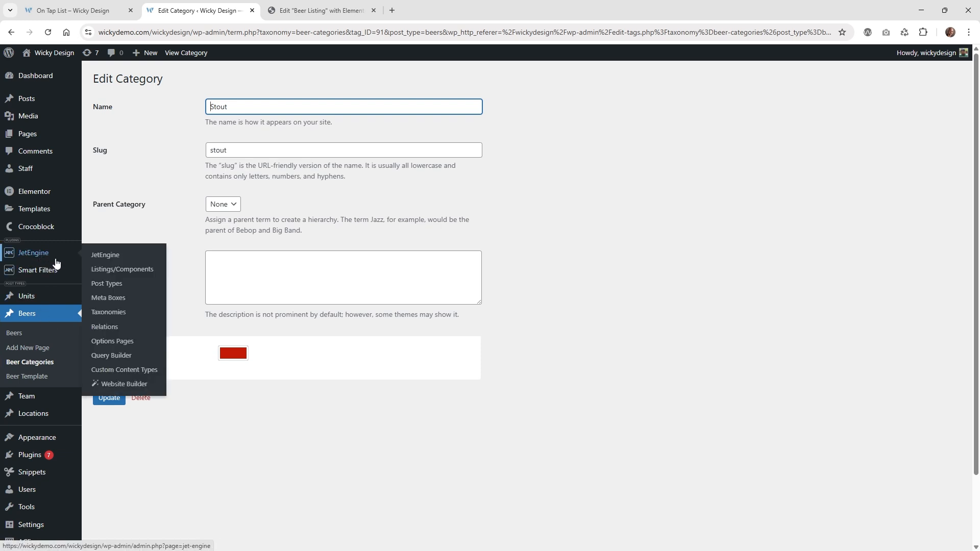
click(112, 270)
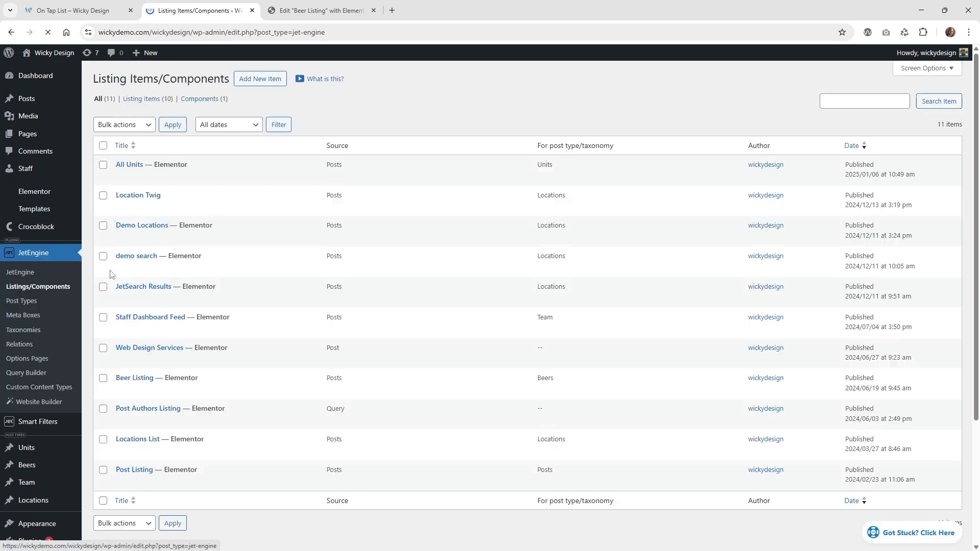
click(270, 81)
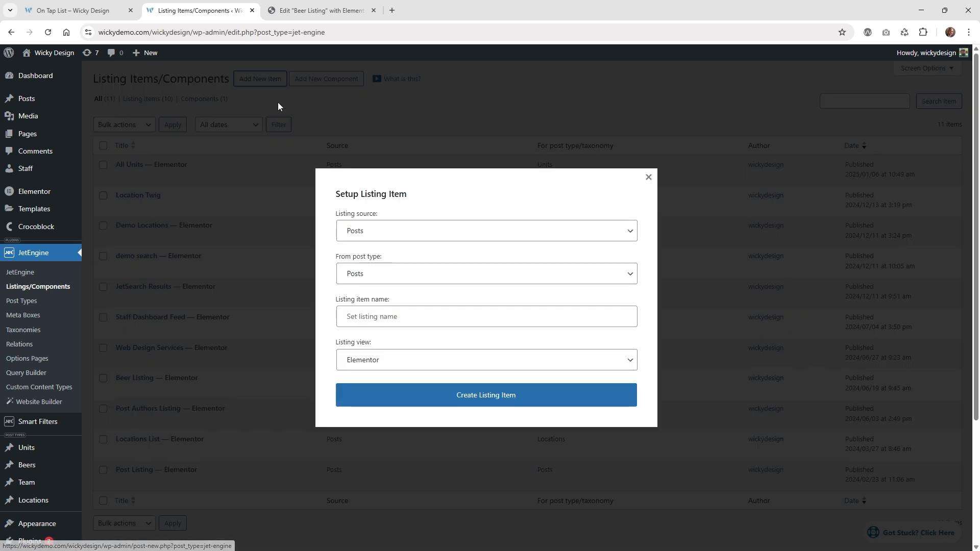
click(364, 235)
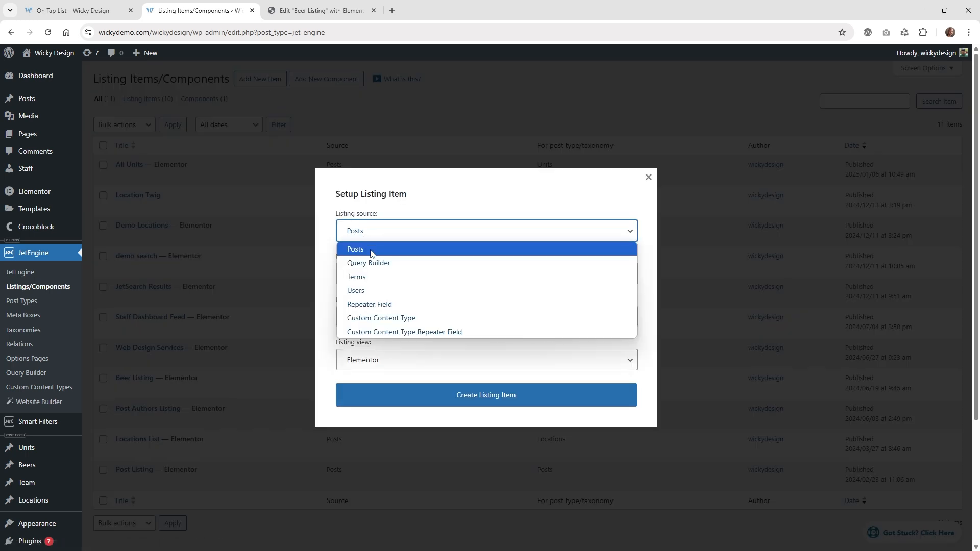
click(371, 251)
click(383, 276)
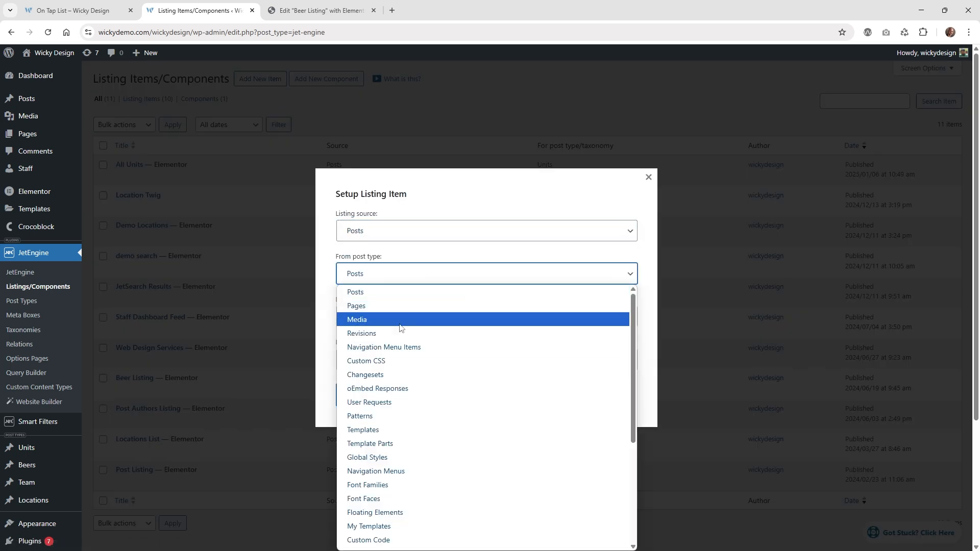
scroll(383, 332, down, 5)
click(382, 489)
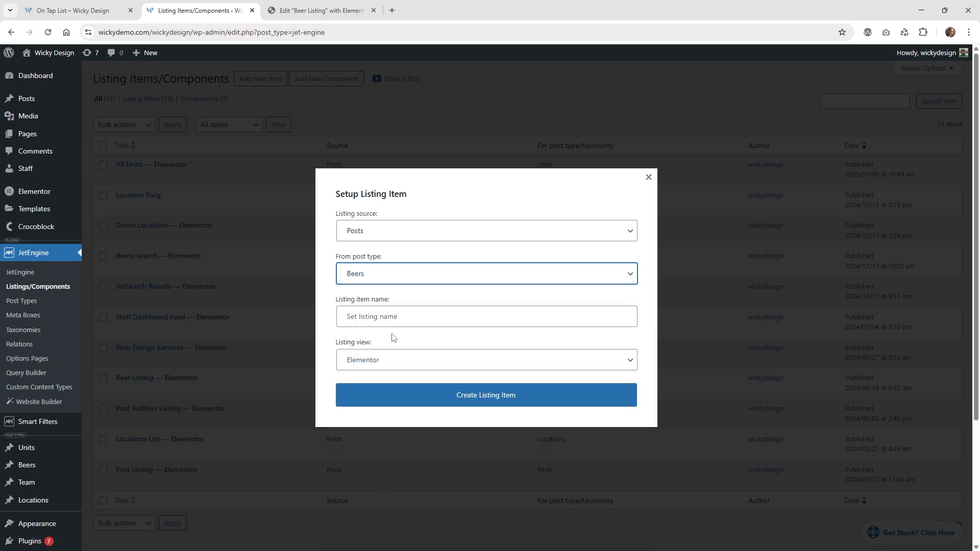
click(404, 318)
click(648, 177)
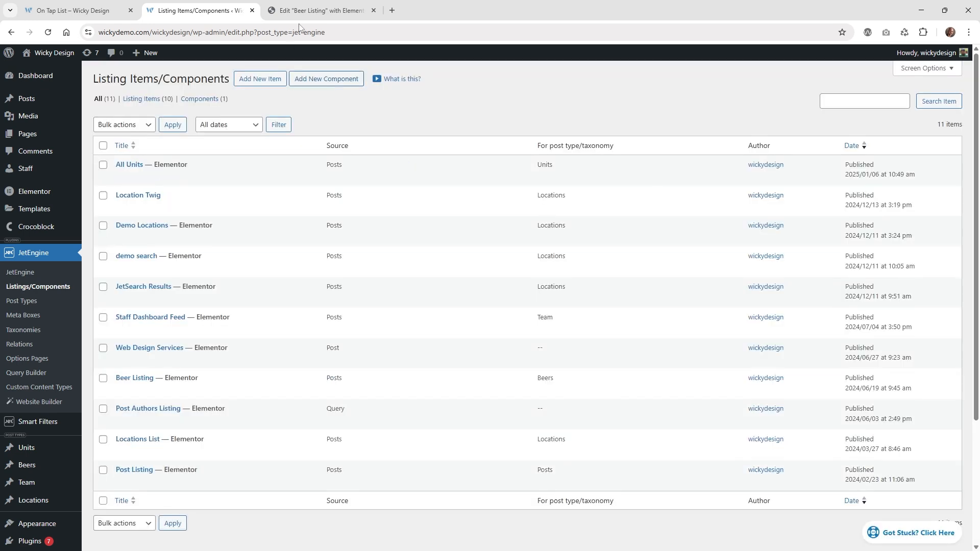
Step: In the Beer Listing editor, expand the nested containers and select the outermost one, comparing the layout with the On Tap page
click(319, 7)
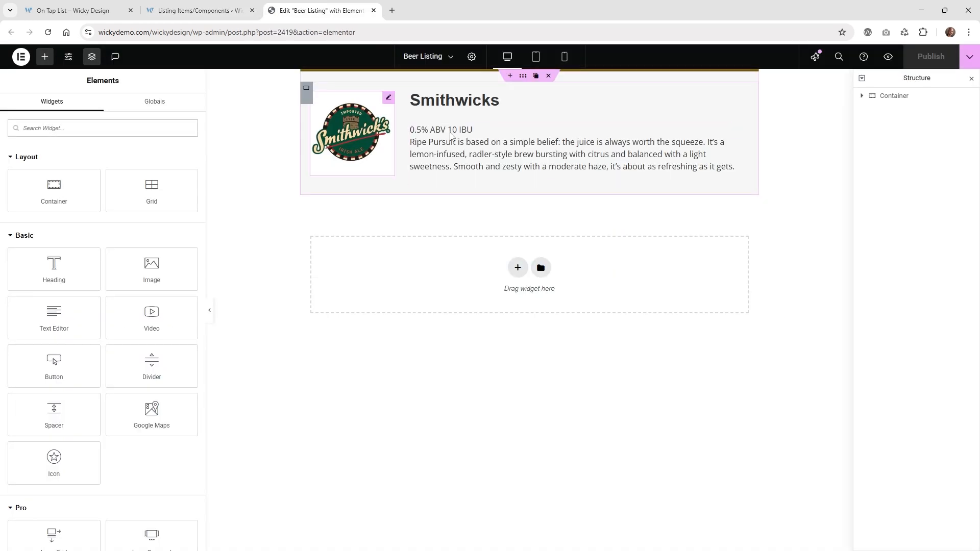
click(862, 97)
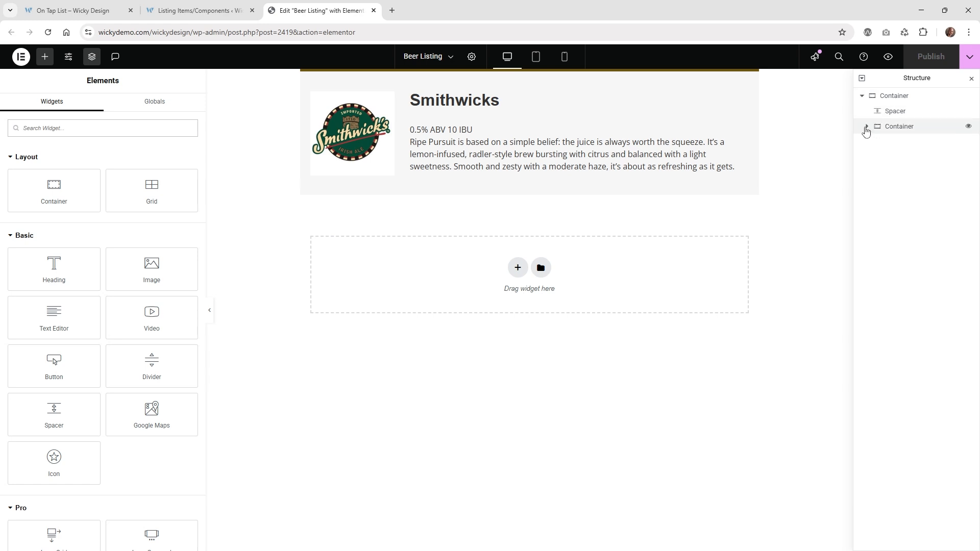
click(866, 127)
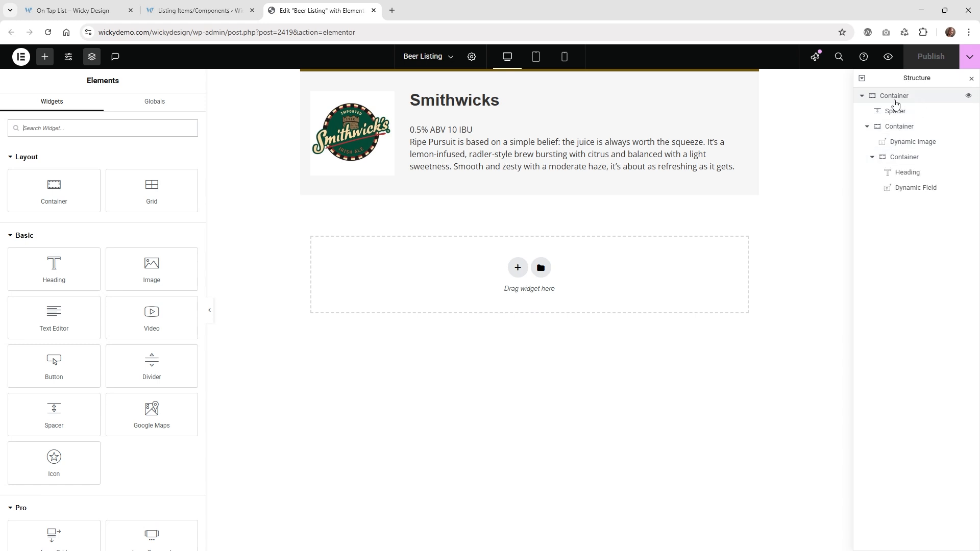
click(895, 100)
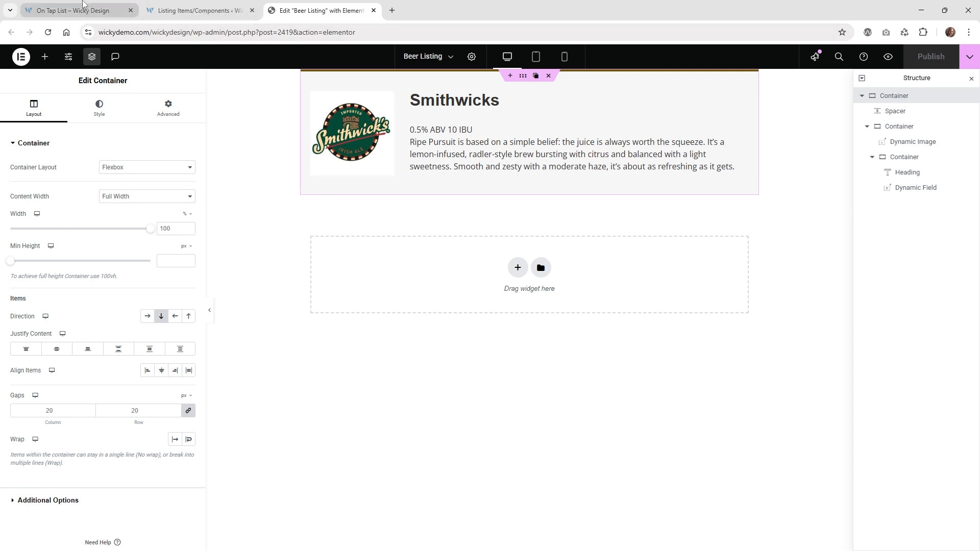
click(83, 4)
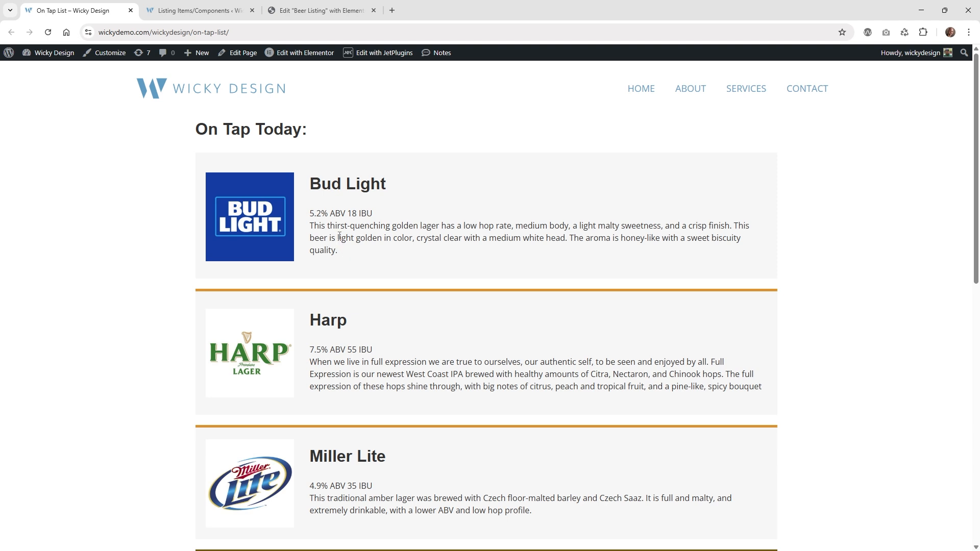
Step: Back in the Beer Listing editor, collapse the inner container and review the outer container, Spacer and inner container settings
click(319, 10)
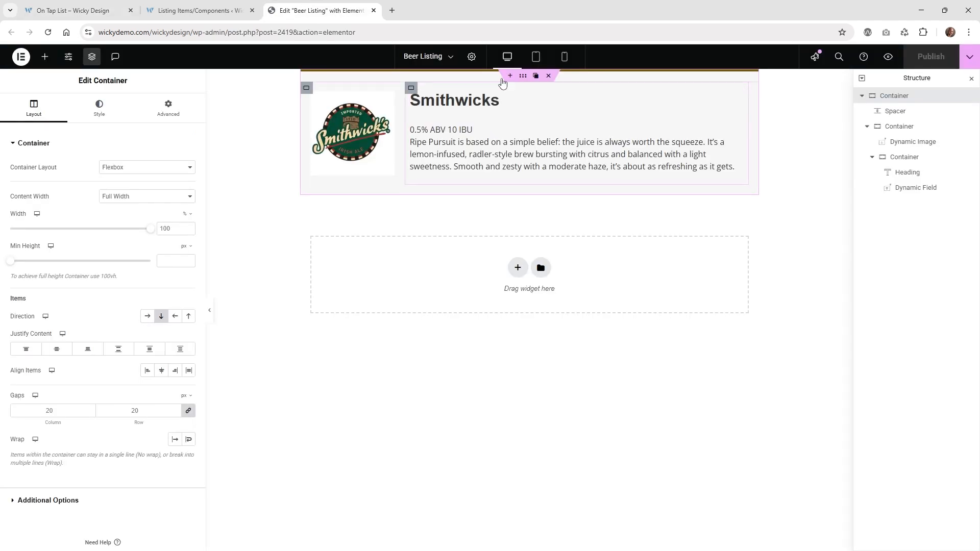
click(866, 127)
click(895, 112)
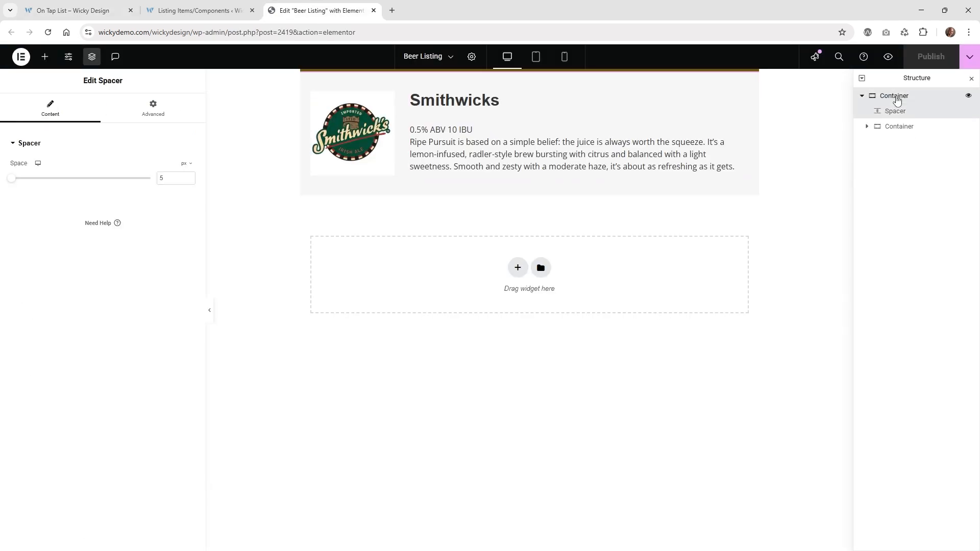
click(896, 97)
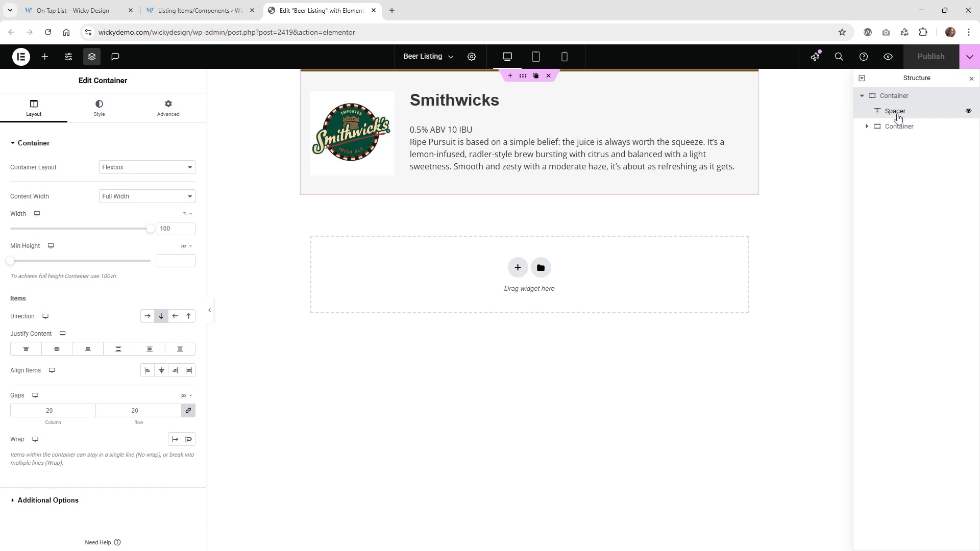
click(898, 114)
click(899, 126)
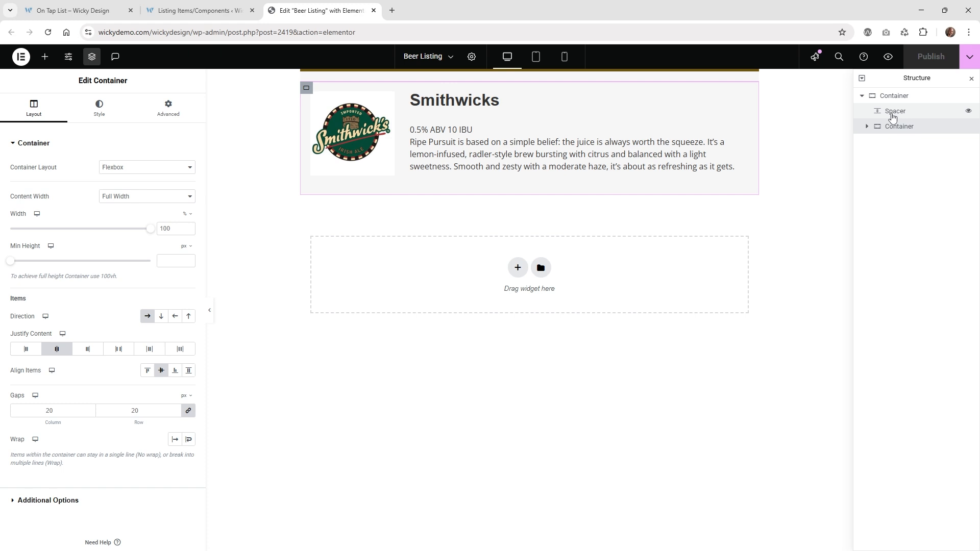
Step: Set the space of the Spacer above the beer content to 14 px
click(894, 111)
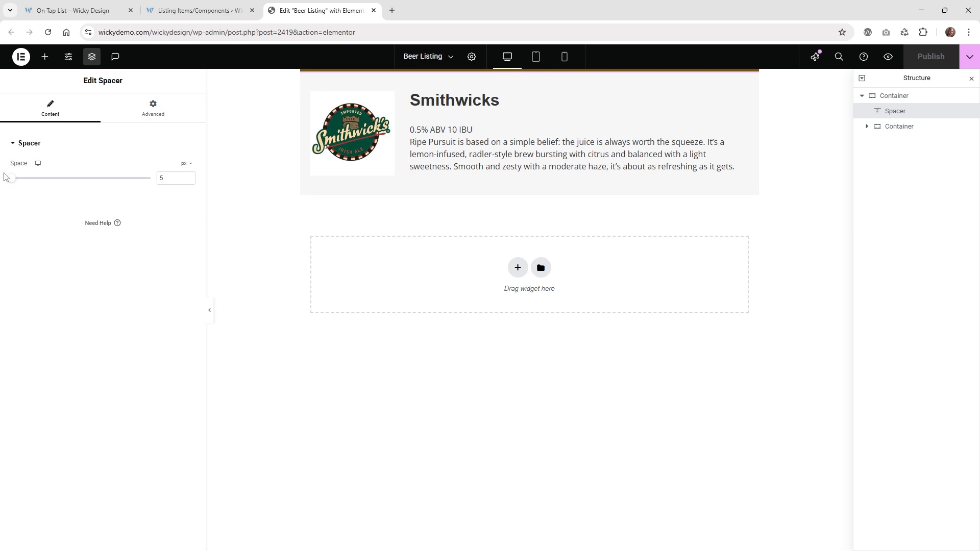
drag(11, 178, 14, 184)
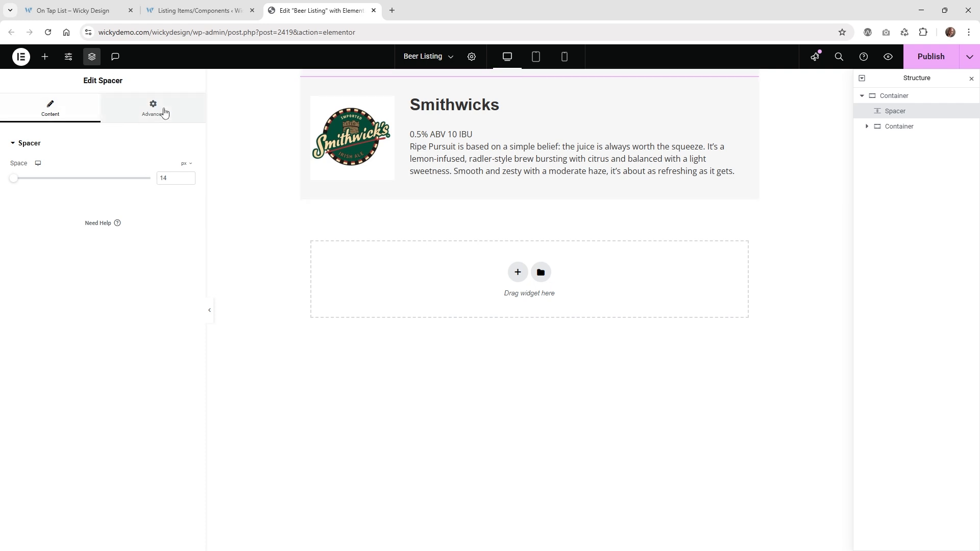
Step: Give the Spacer a Classic background and link its colour dynamically to the JetEngine Term Field
click(137, 114)
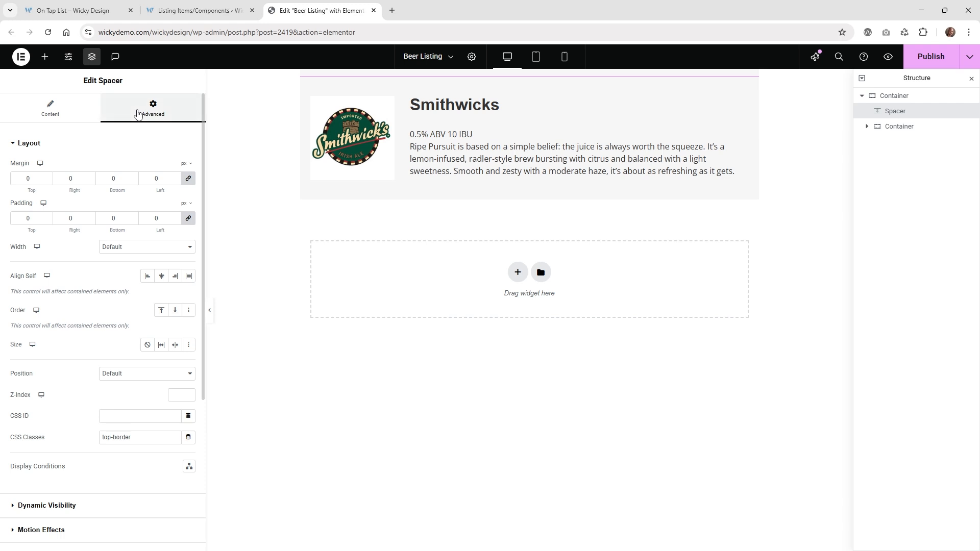
click(38, 145)
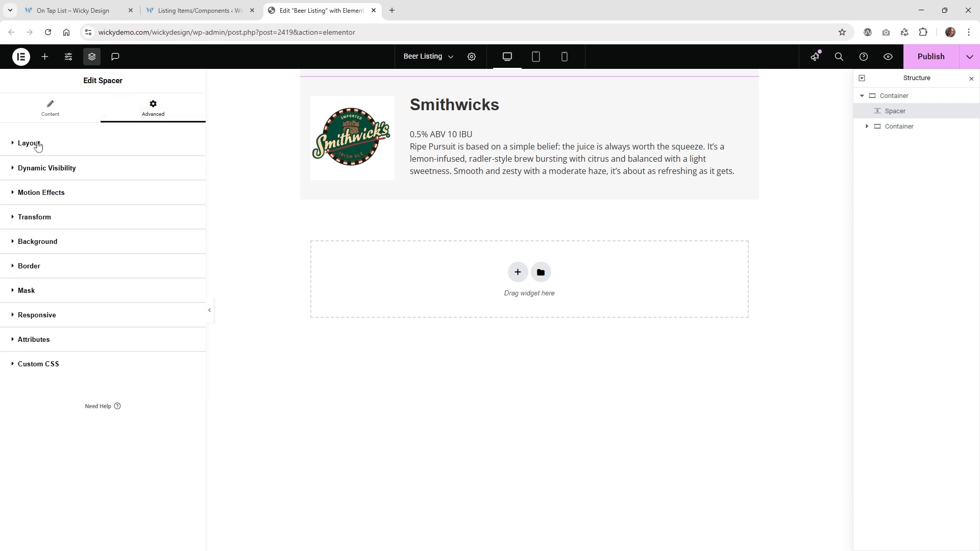
click(39, 243)
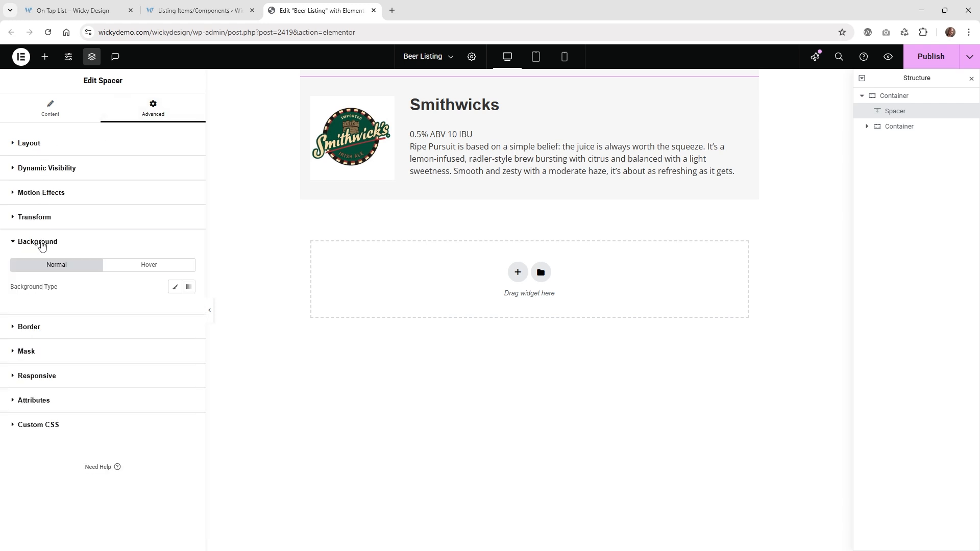
click(175, 291)
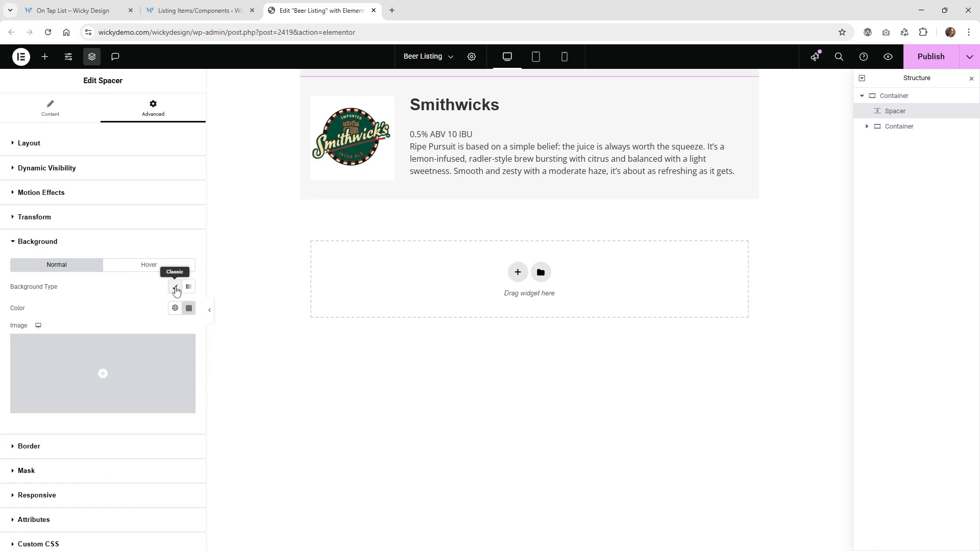
click(190, 309)
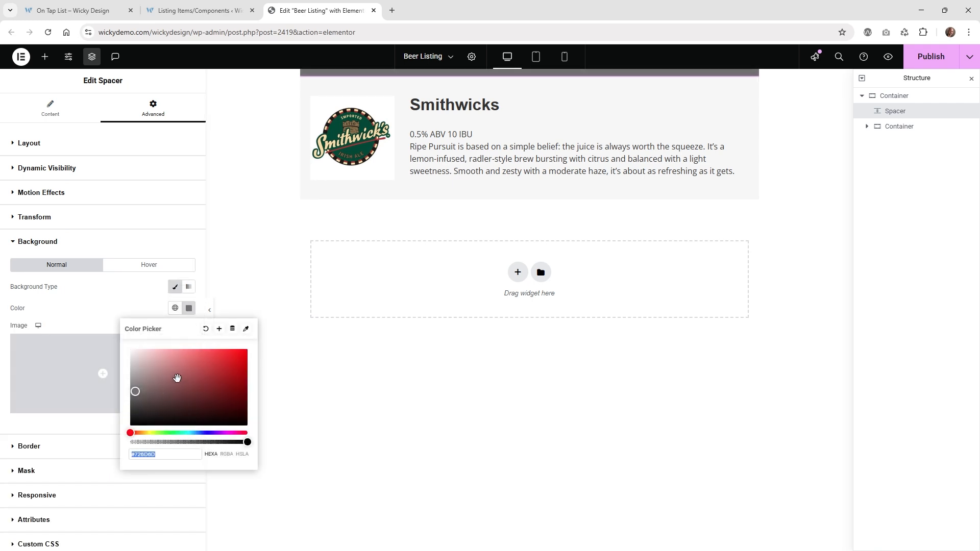
click(233, 331)
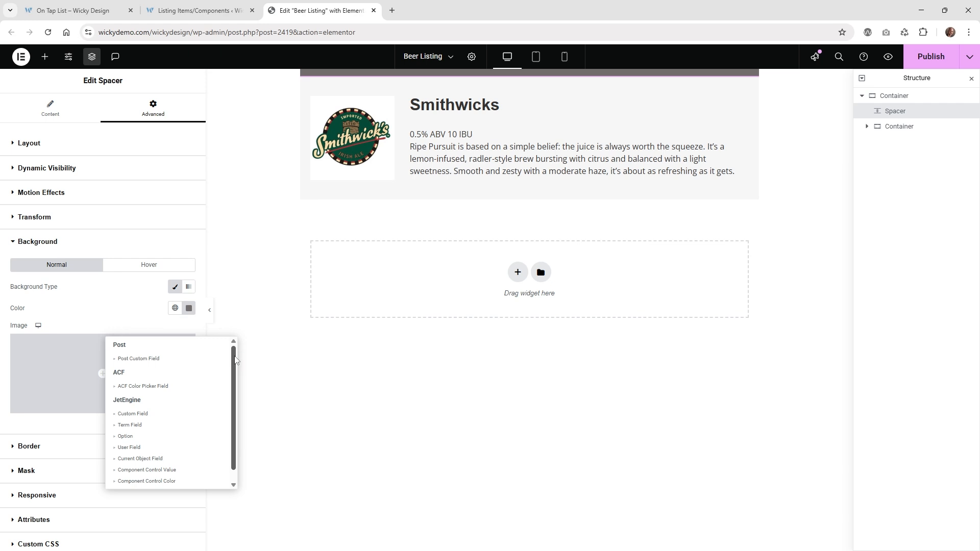
scroll(235, 360, down, 1)
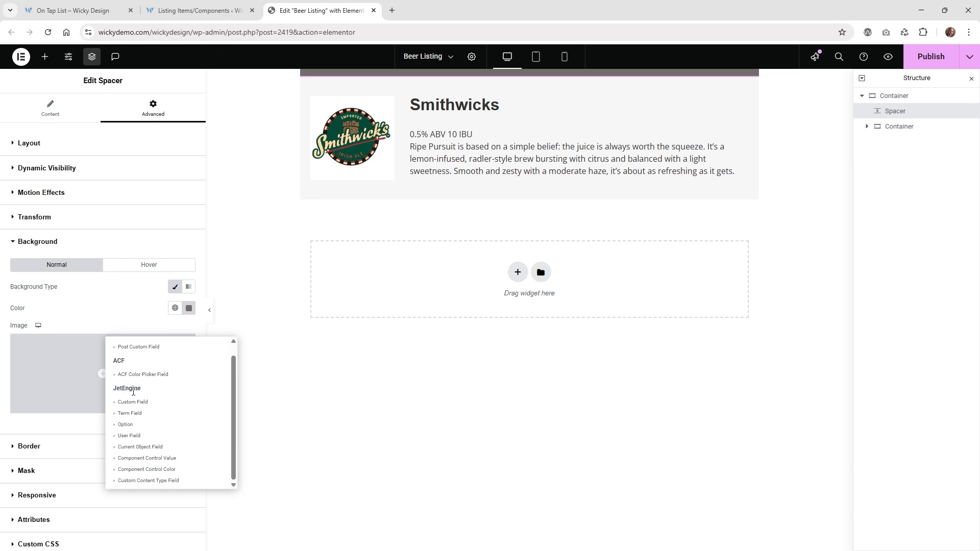
click(131, 418)
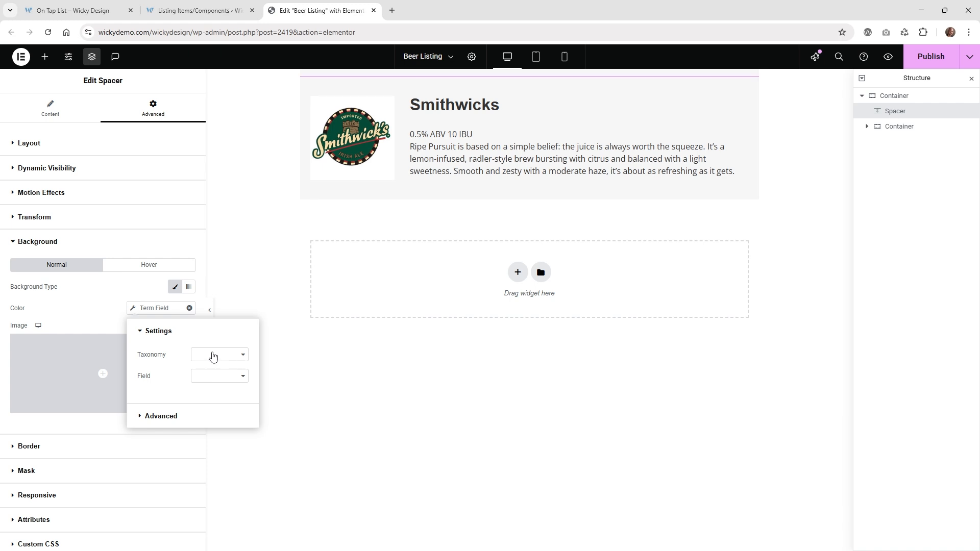
Step: Set the colour's Term Field to the Beer Categories taxonomy with Meta field as the field type
click(213, 355)
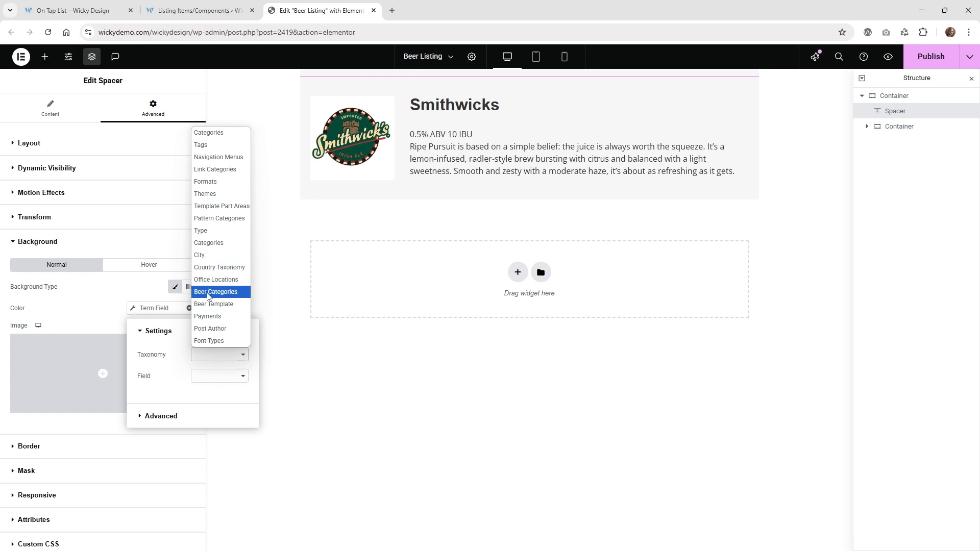
click(207, 295)
click(213, 380)
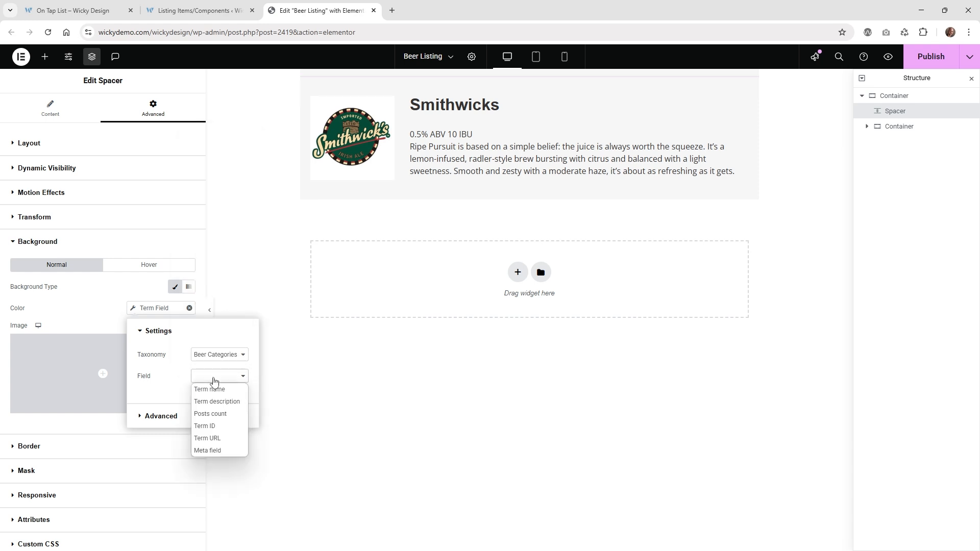
click(211, 450)
click(209, 398)
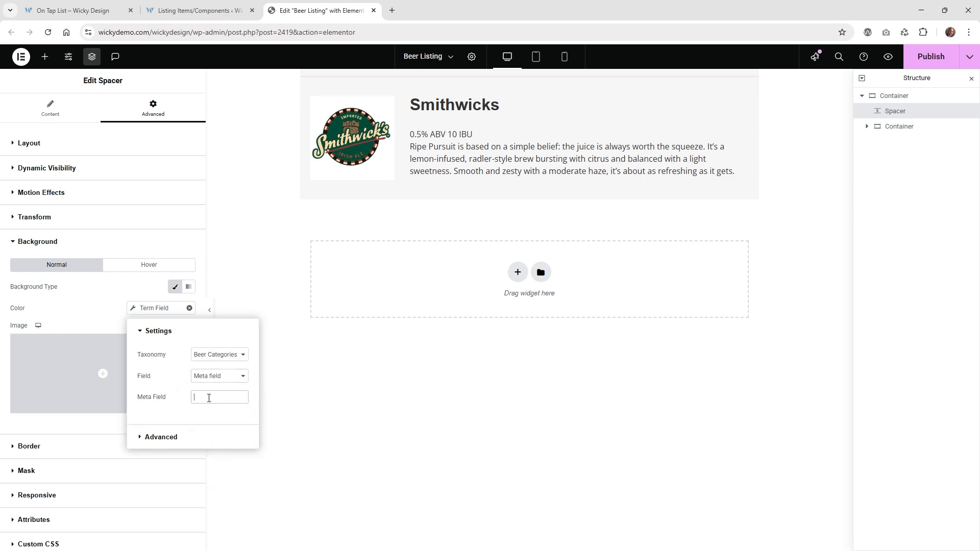
Step: Switch to the WordPress admin and open the Beer Categories taxonomy for editing in JetEngine
click(89, 6)
click(199, 11)
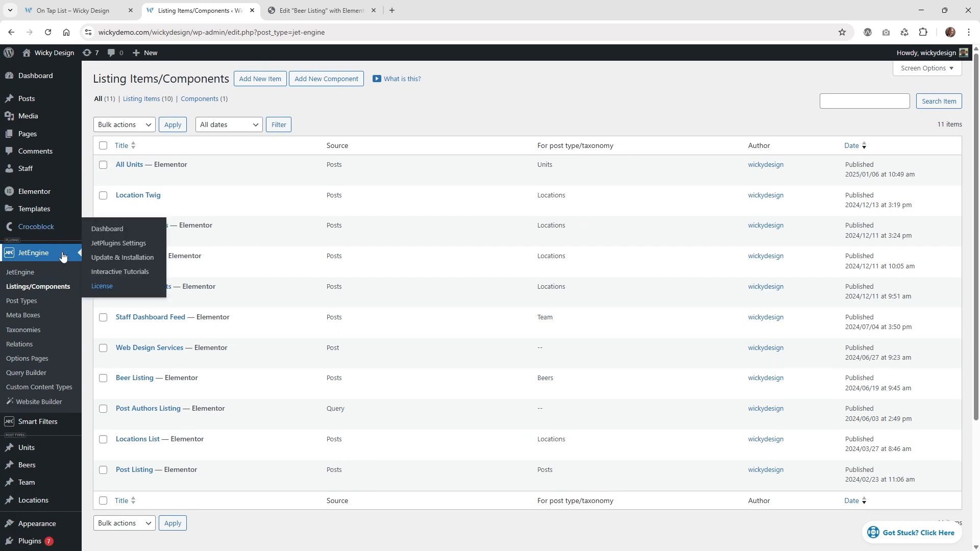
mouse_move(52, 215)
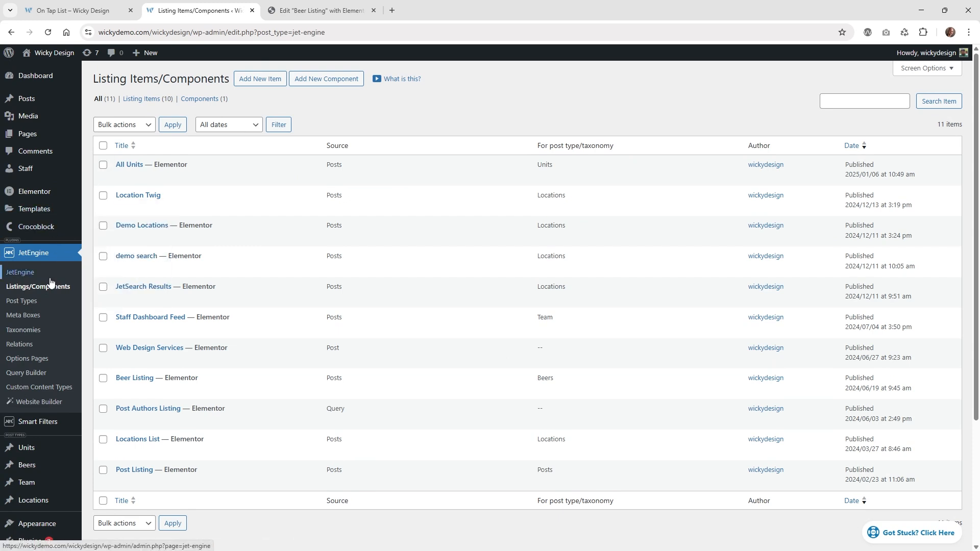
click(34, 339)
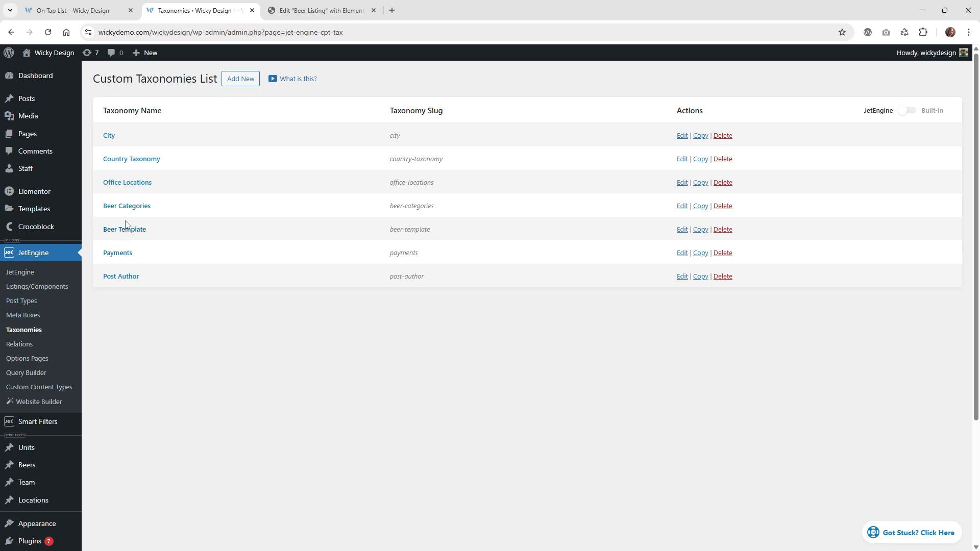
click(131, 207)
Step: Expand the Beer Color meta field and copy its Name/ID, beer_color
scroll(198, 356, down, 3)
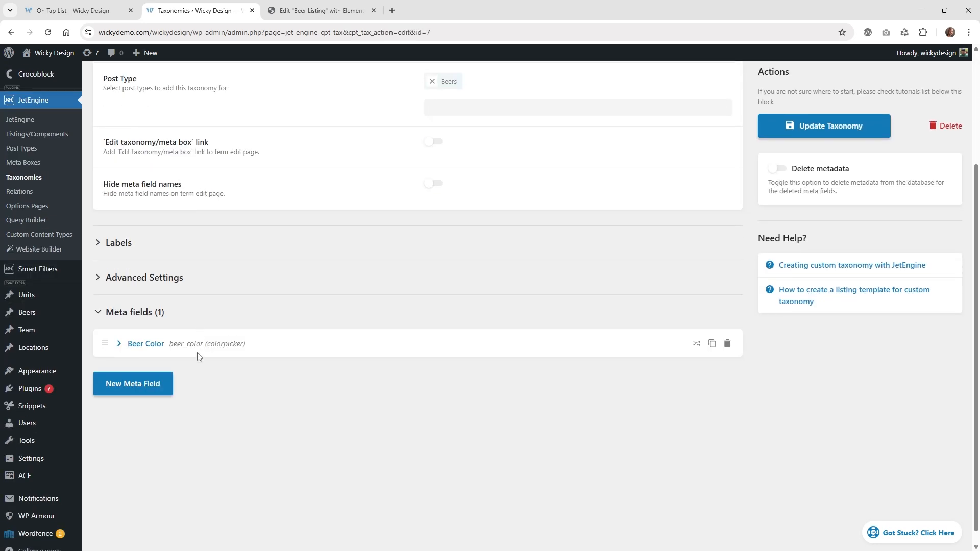
click(144, 334)
scroll(264, 334, down, 2)
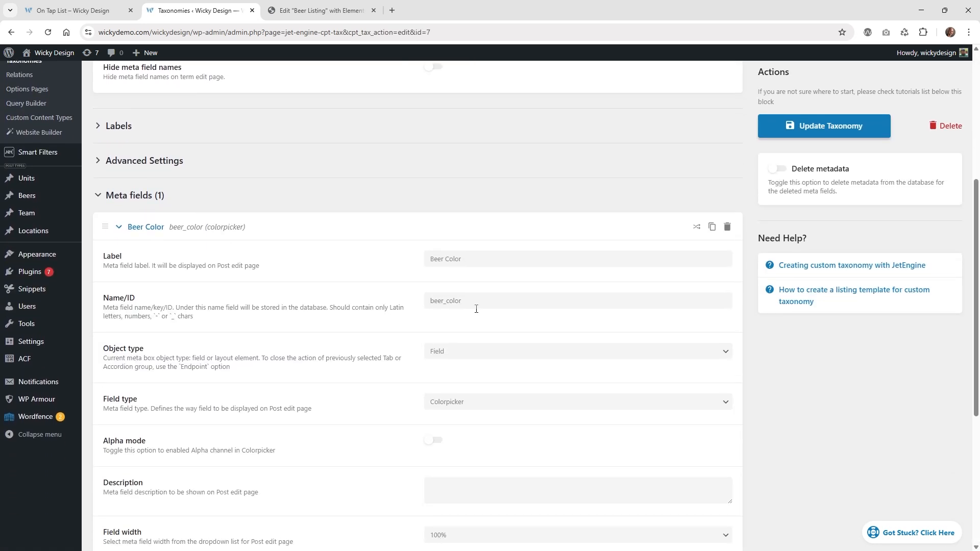
double_click(430, 300)
right_click(431, 301)
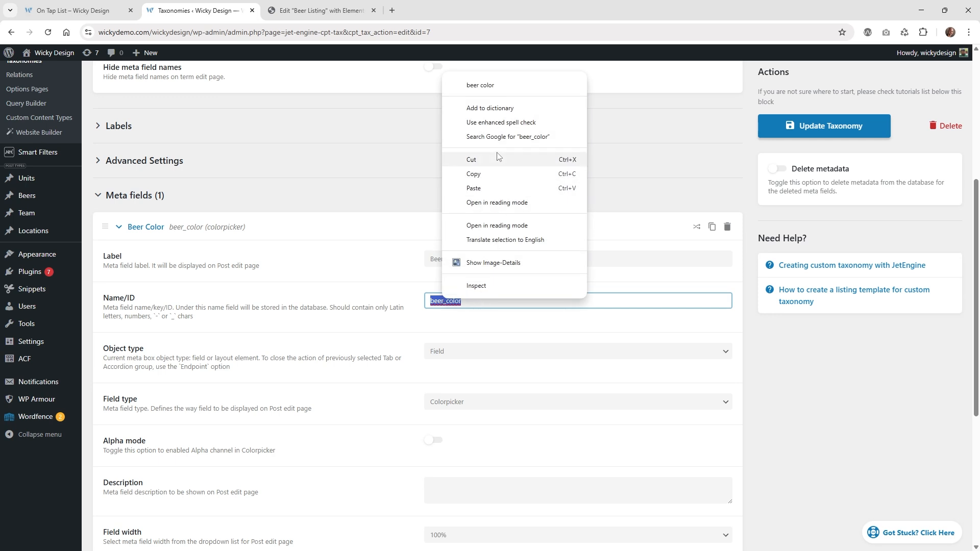
click(508, 175)
Step: Back in the Beer Listing editor, enter beer_color as the Spacer colour's meta field and publish the listing
click(321, 10)
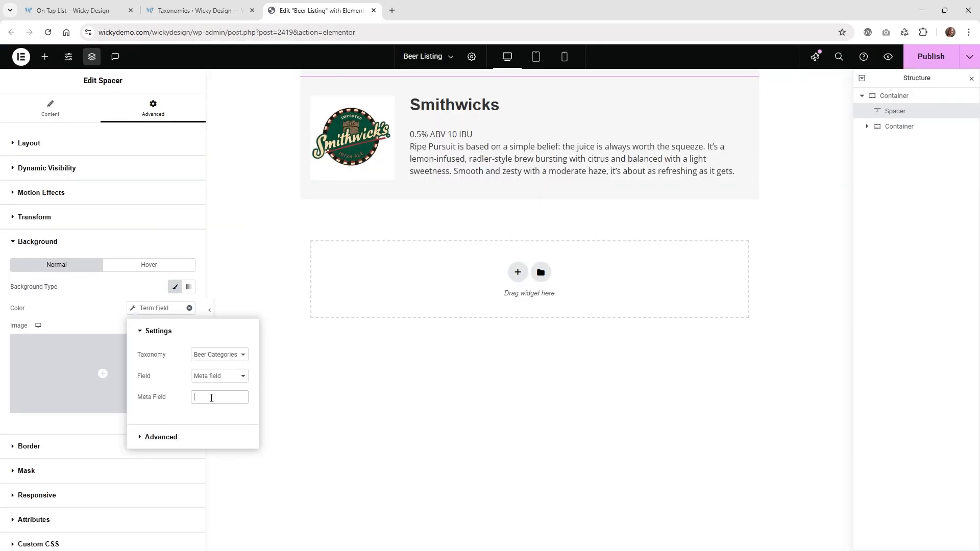
key(ctrl+v)
click(286, 245)
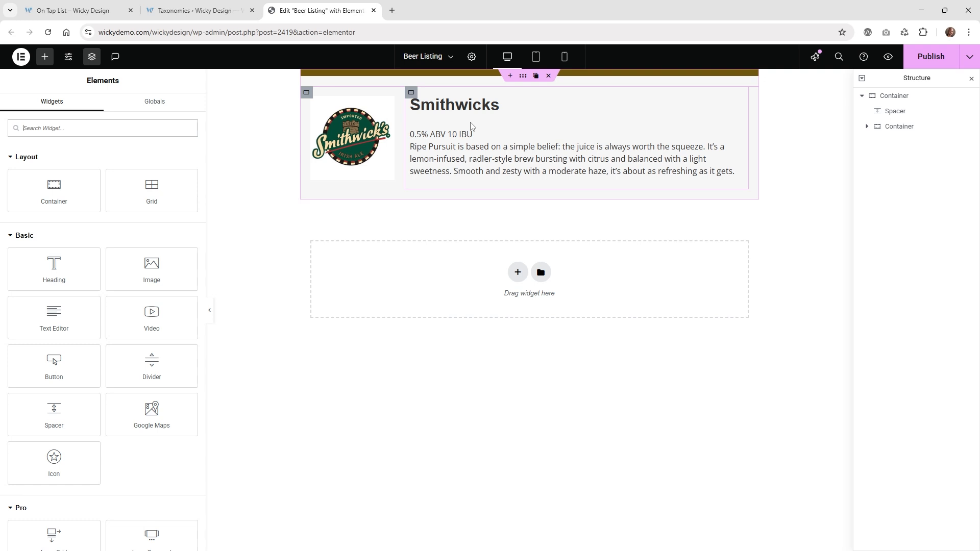
click(924, 71)
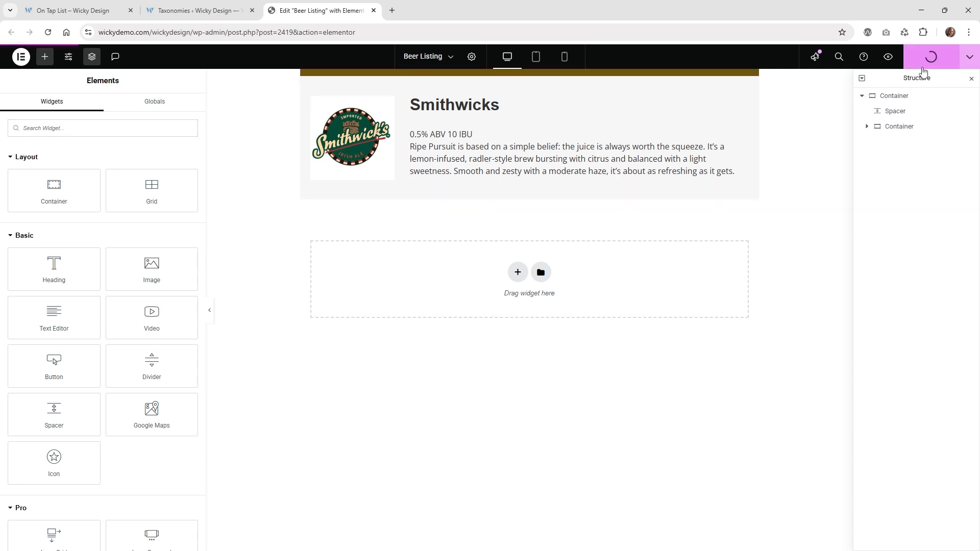
Step: Reload the On Tap page and examine the coloured top borders across all the beers
click(197, 10)
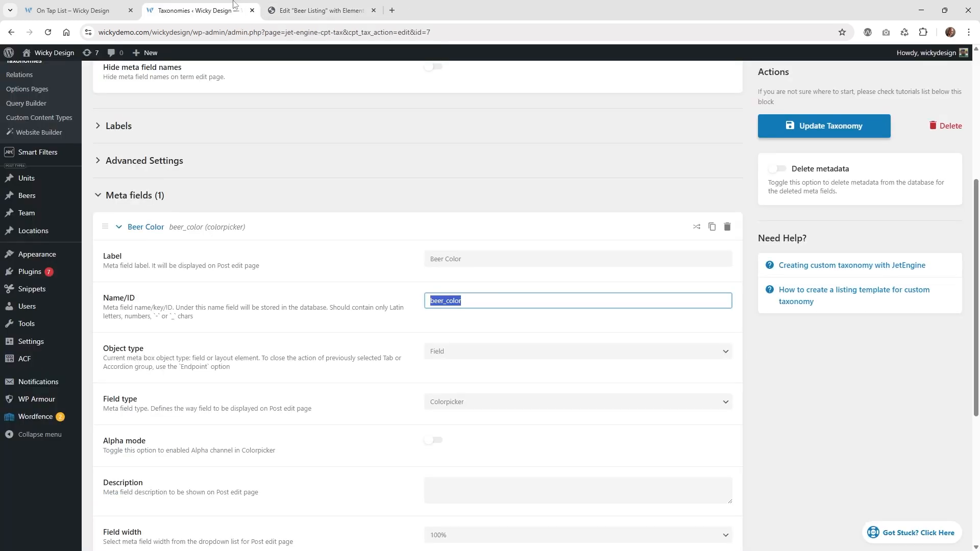
click(77, 10)
click(48, 32)
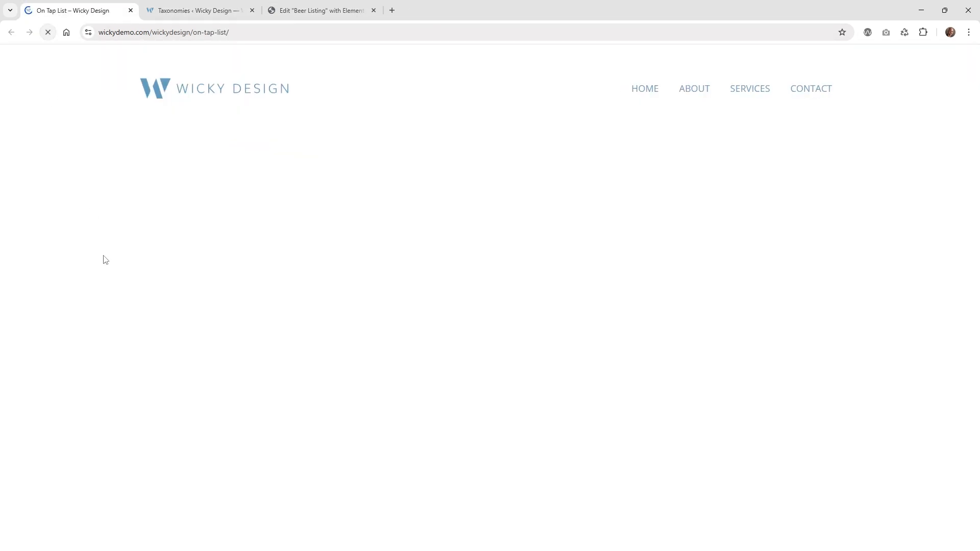
scroll(105, 260, down, 2)
scroll(105, 261, down, 6)
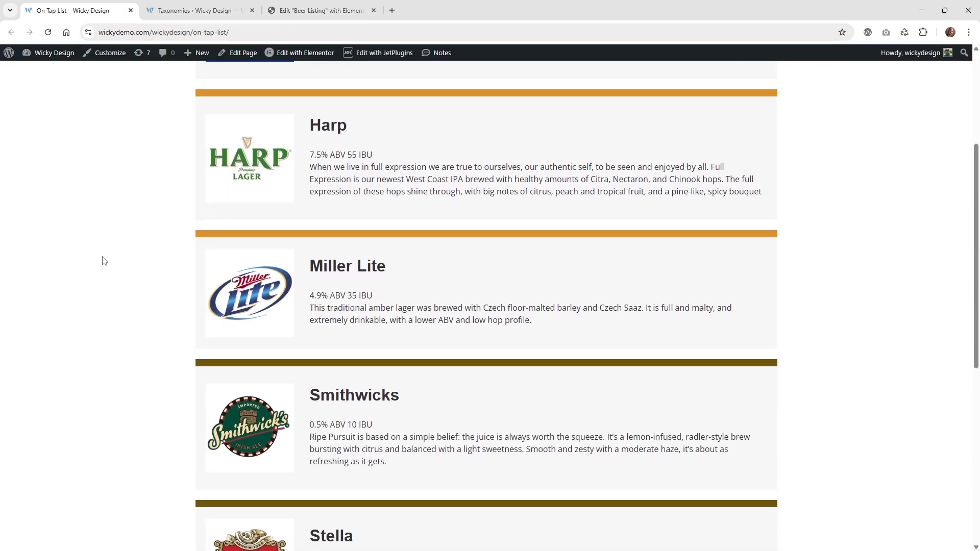
scroll(110, 255, up, 6)
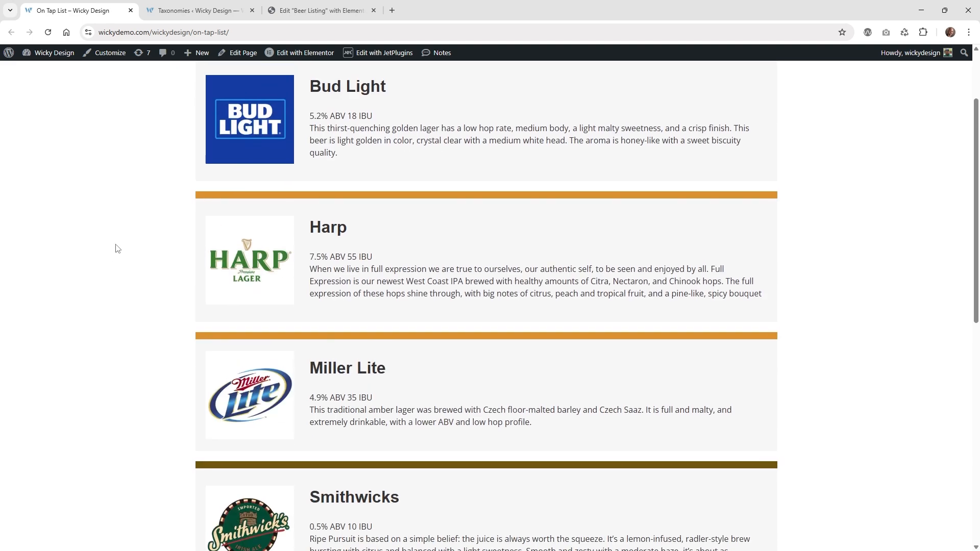
scroll(118, 247, down, 6)
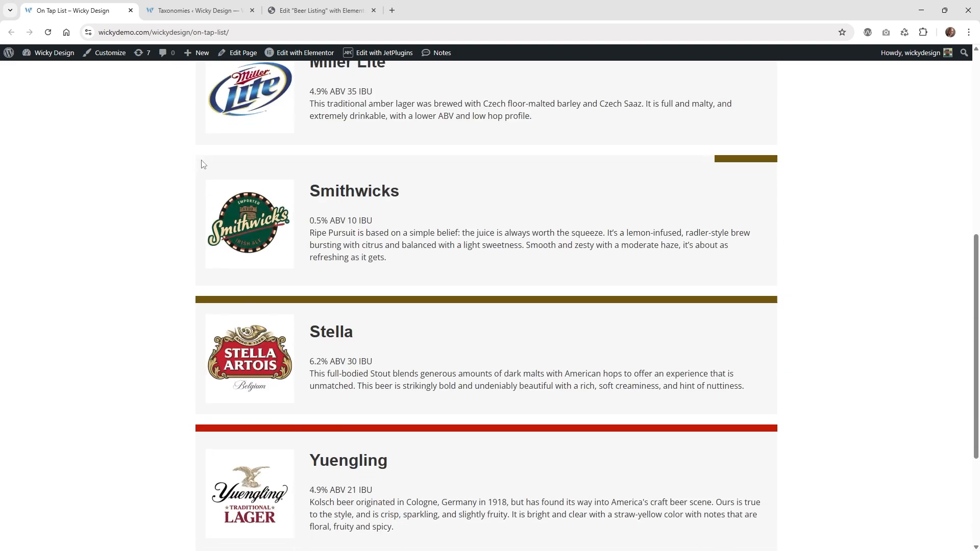
scroll(174, 313, down, 2)
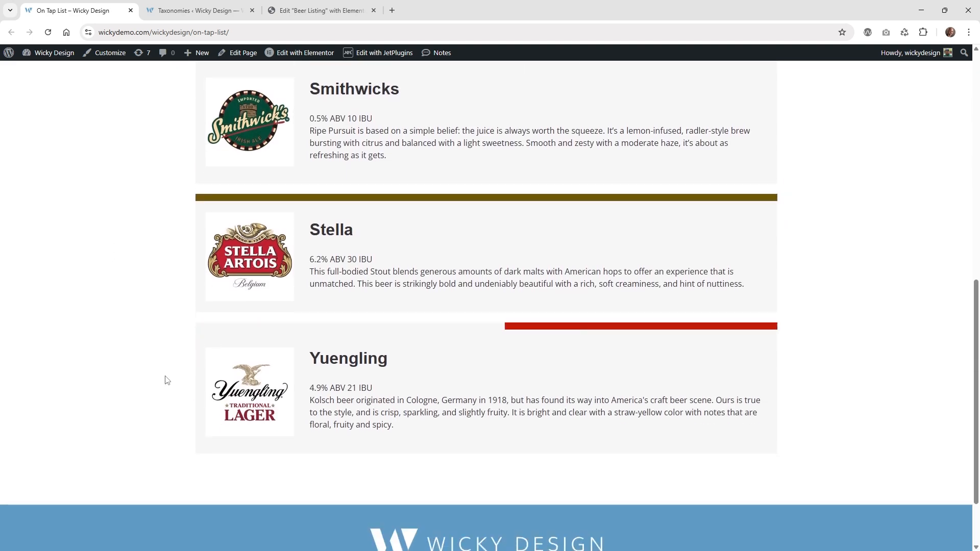
Step: In the Beer Listing editor, set the Spacer's space to 5 px and publish the listing
click(314, 4)
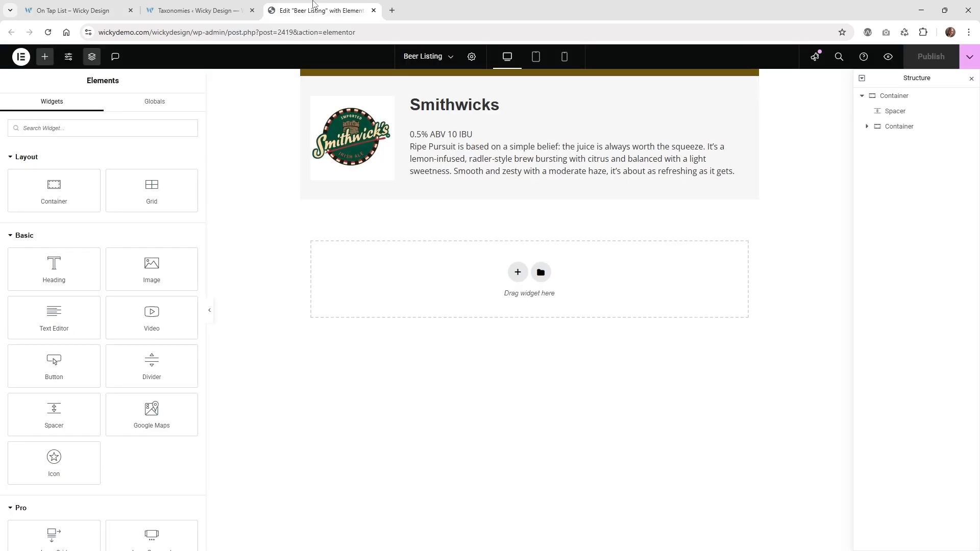
click(890, 115)
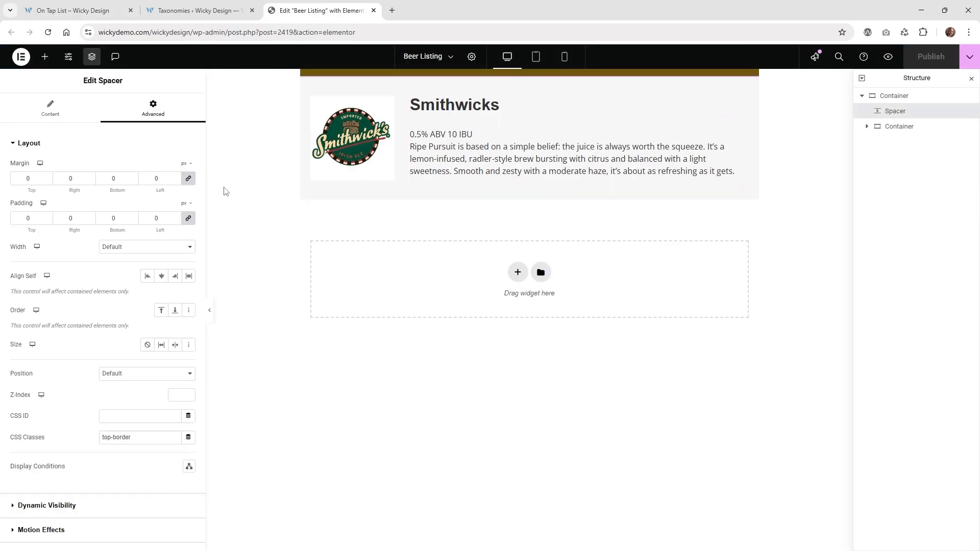
click(49, 108)
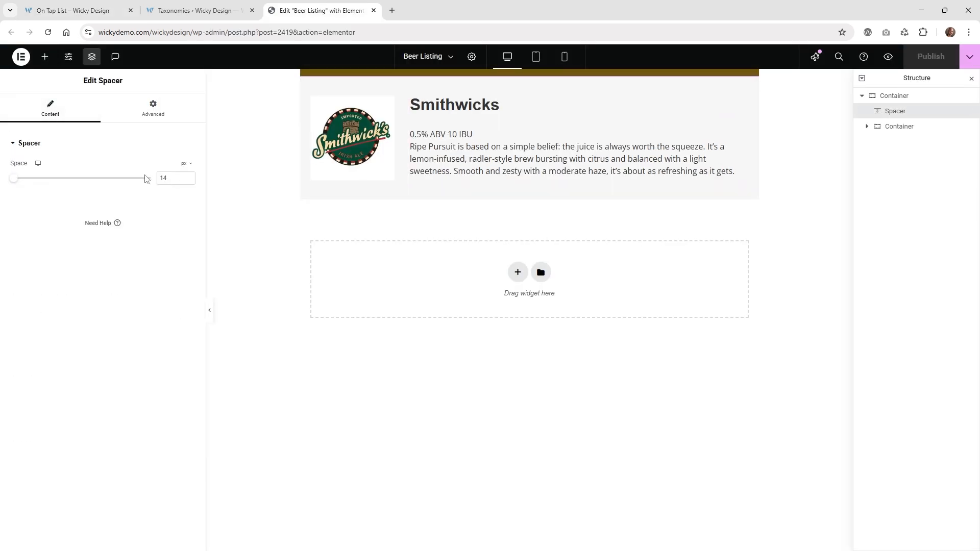
double_click(160, 178)
text(5)
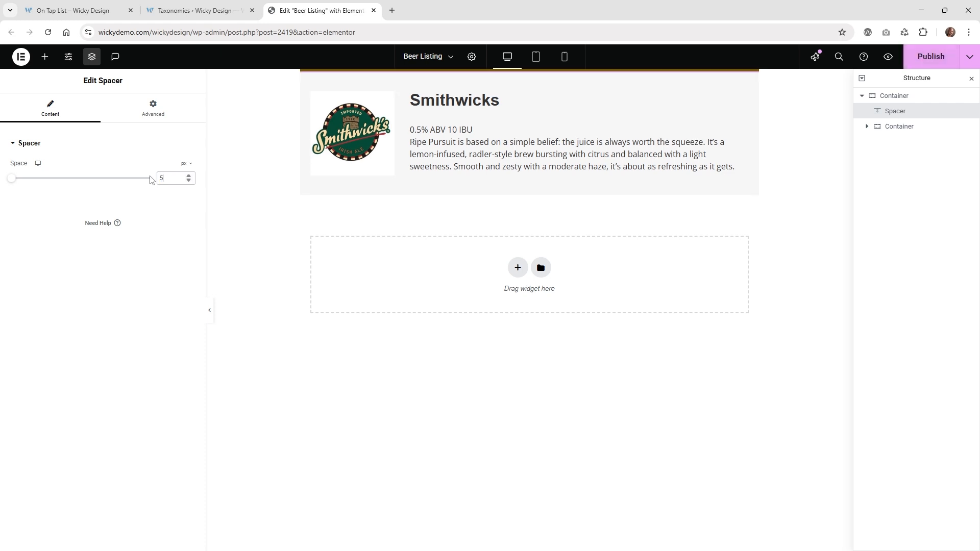
click(918, 63)
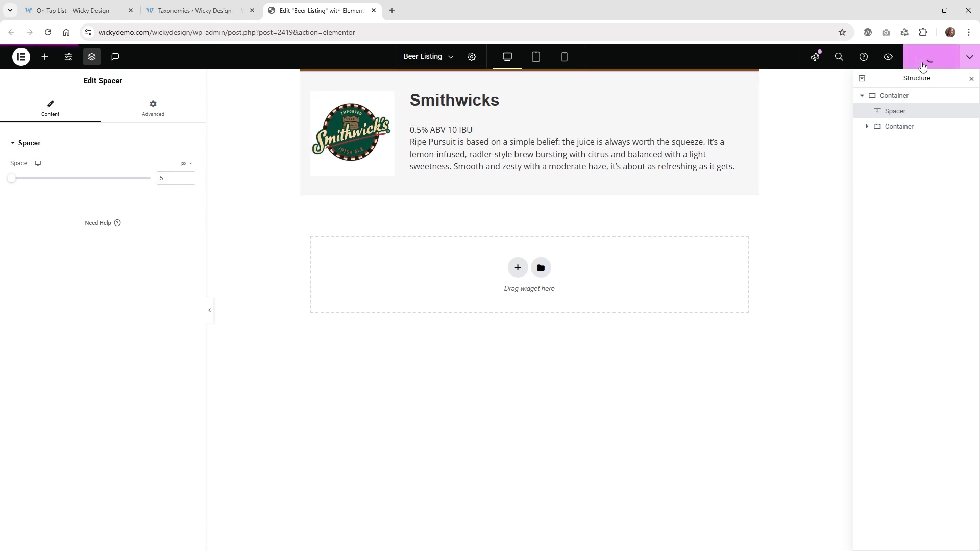
Step: Reload the On Tap page and check the thickness and colours of the beers' top borders
click(199, 10)
click(76, 10)
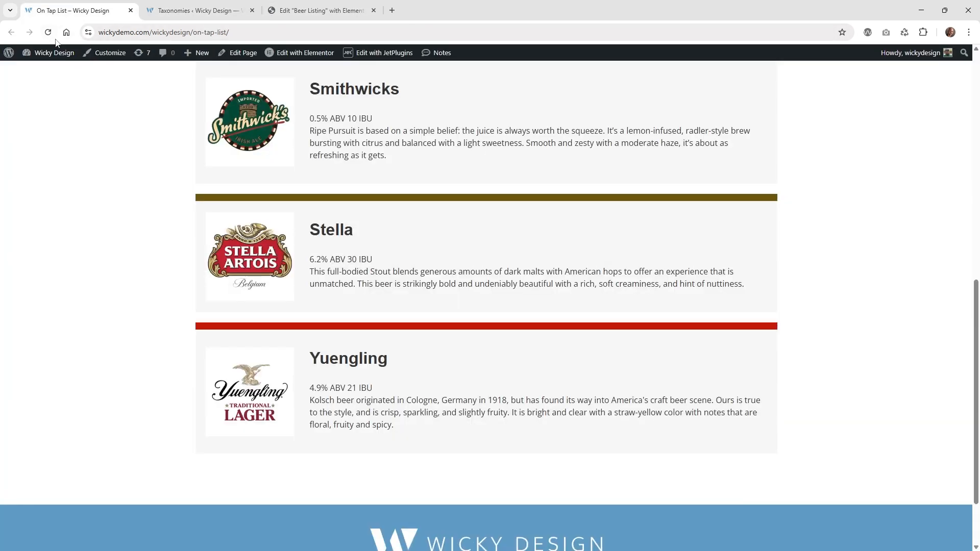
click(48, 34)
scroll(144, 284, up, 4)
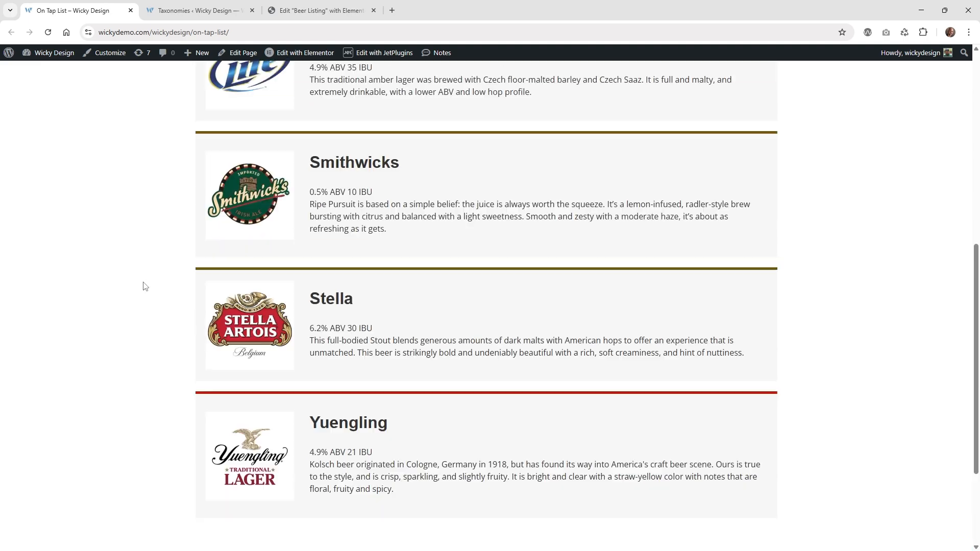
scroll(144, 288, down, 3)
scroll(143, 288, up, 7)
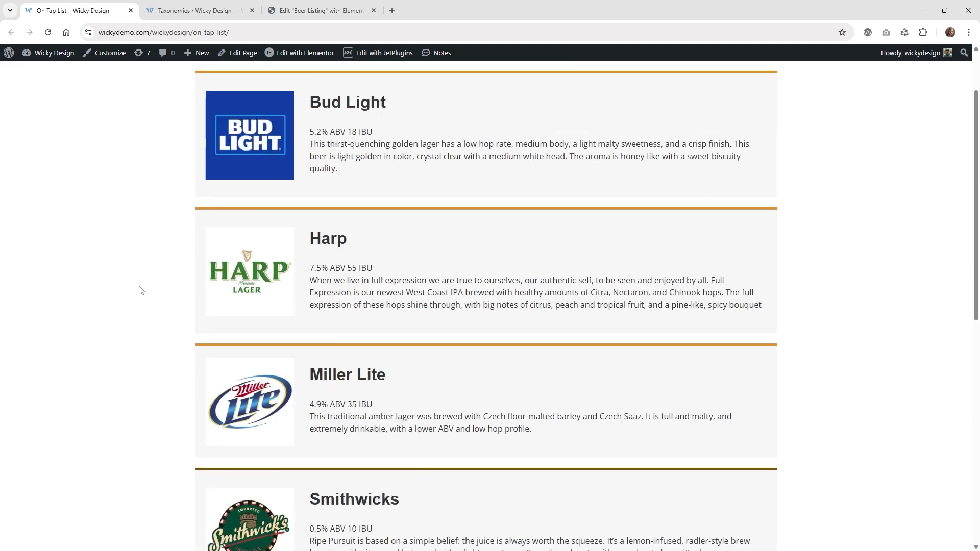
scroll(139, 288, down, 6)
scroll(140, 290, down, 1)
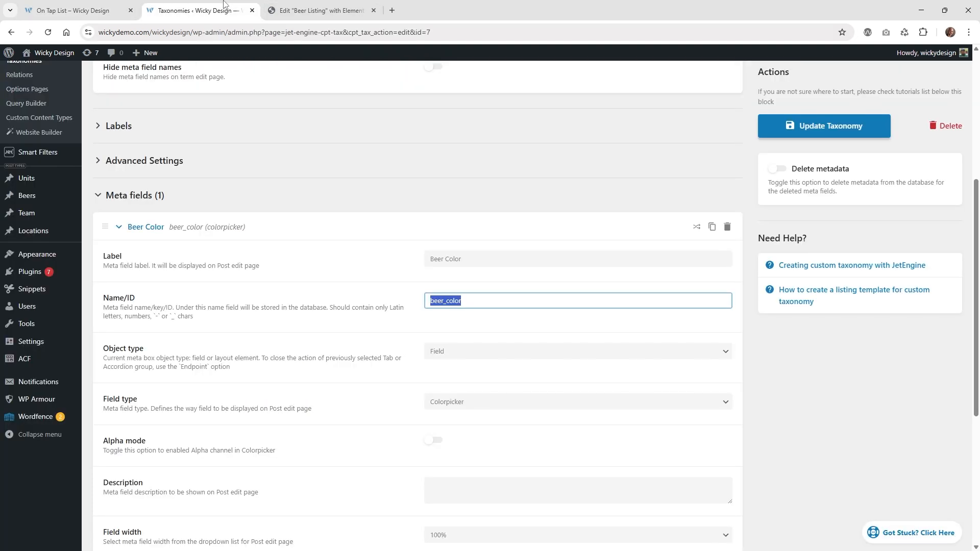
Step: Open the Stout category under the site's Beer Categories, change its Beer Color to blue and update it
click(198, 10)
scroll(35, 225, up, 5)
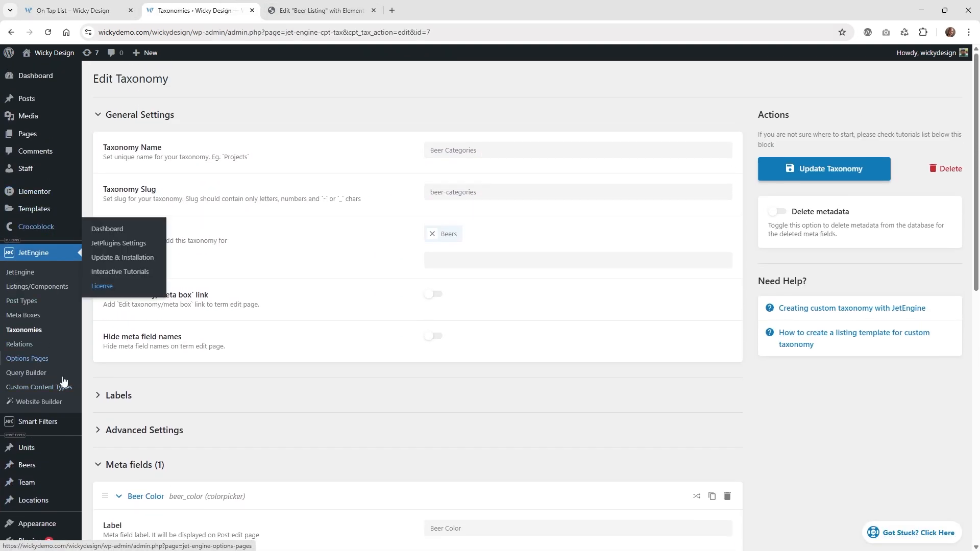
mouse_move(44, 464)
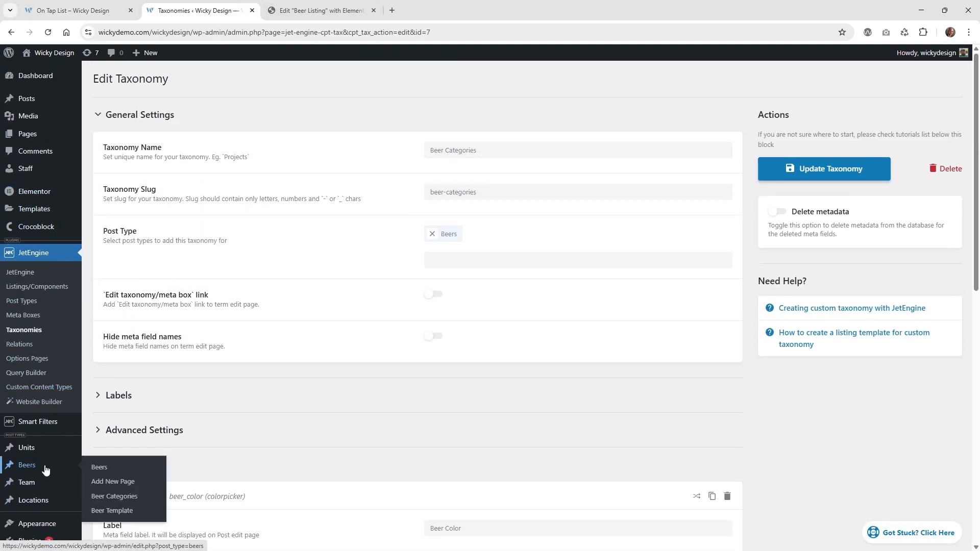
click(117, 499)
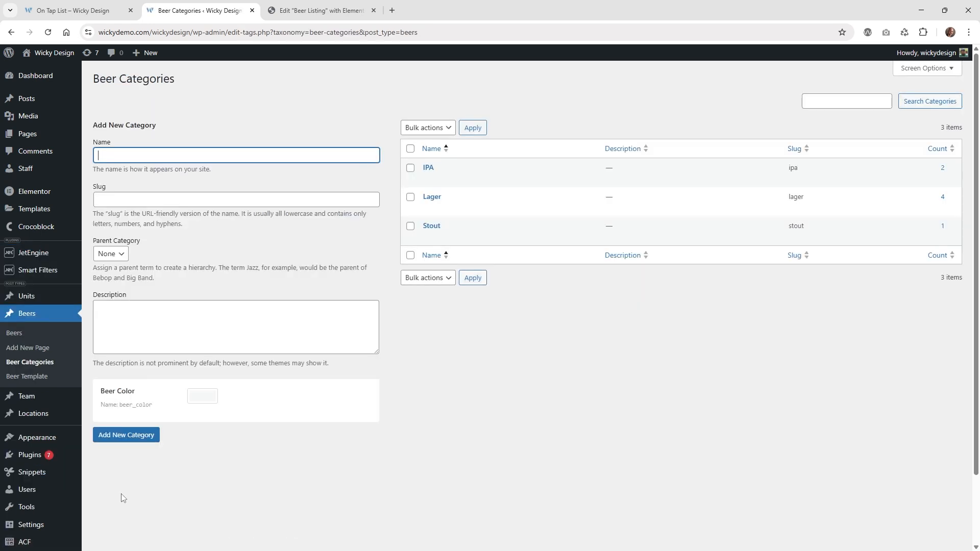
click(438, 227)
click(227, 355)
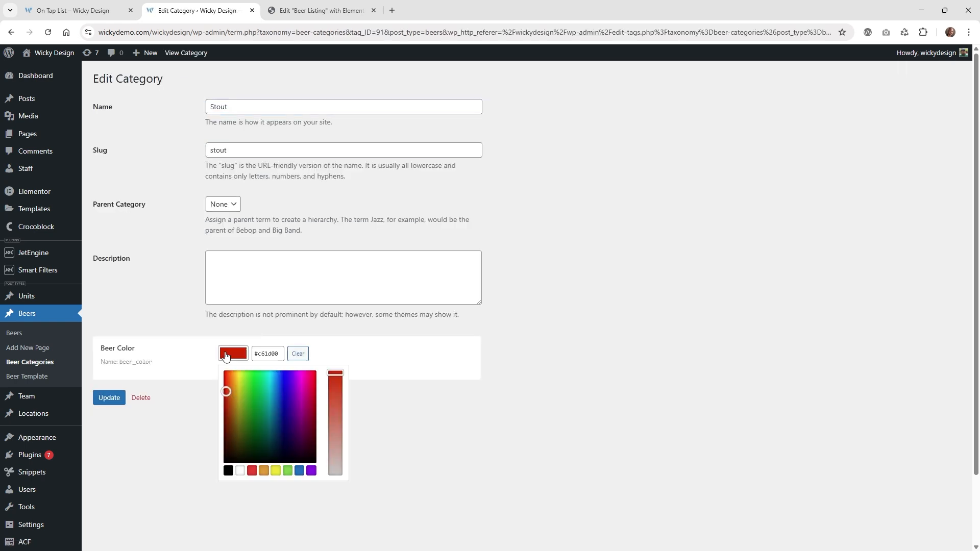
drag(279, 381, 276, 378)
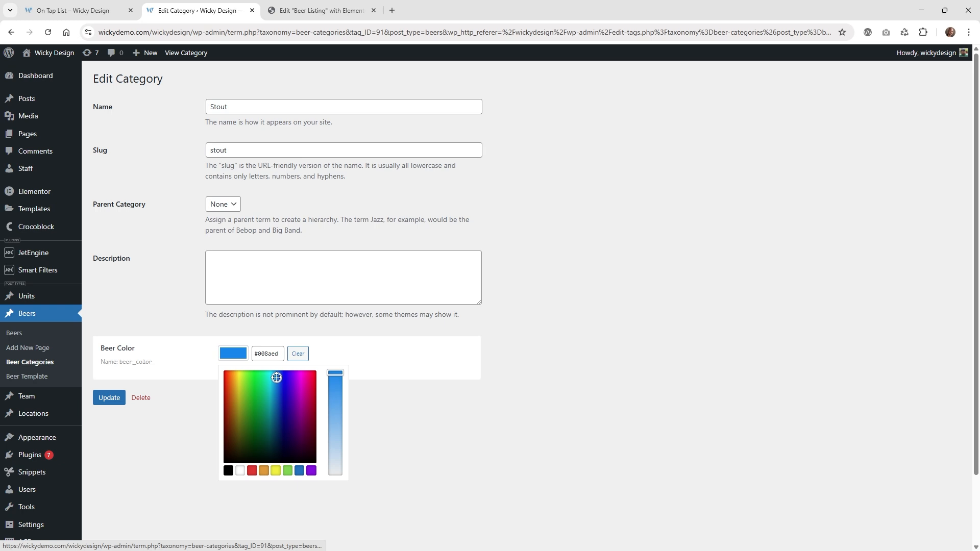
click(115, 402)
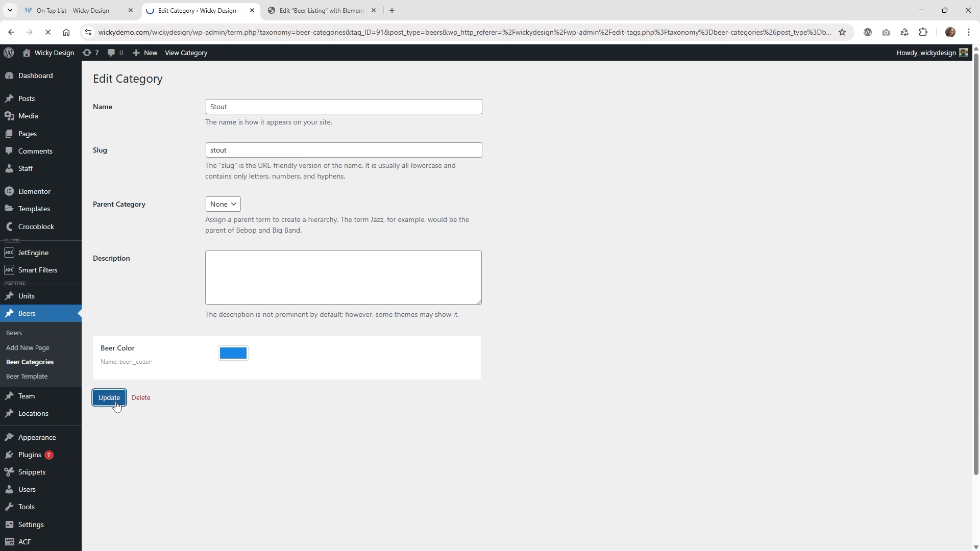
Step: Reload the On Tap page and check the Yuengling top border colour against those of the other beers
click(77, 11)
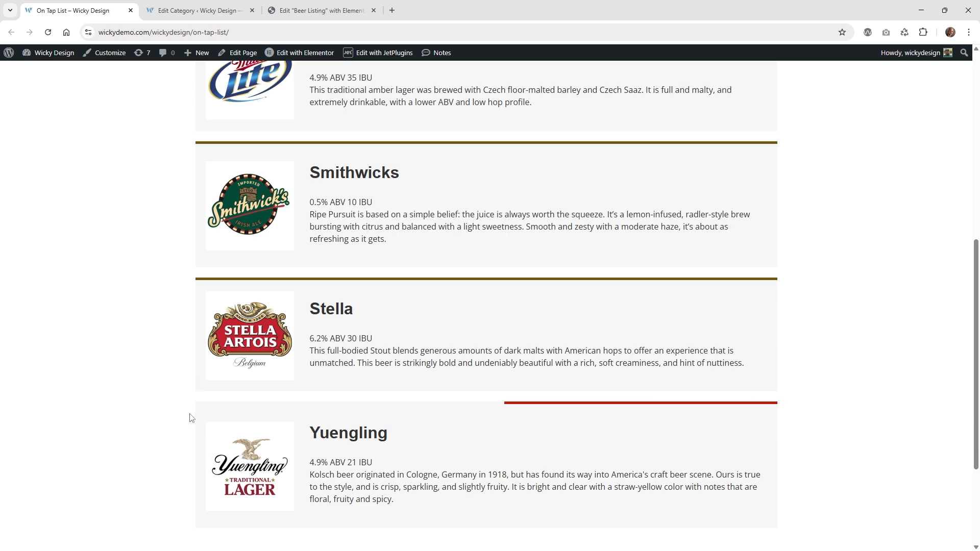
click(47, 32)
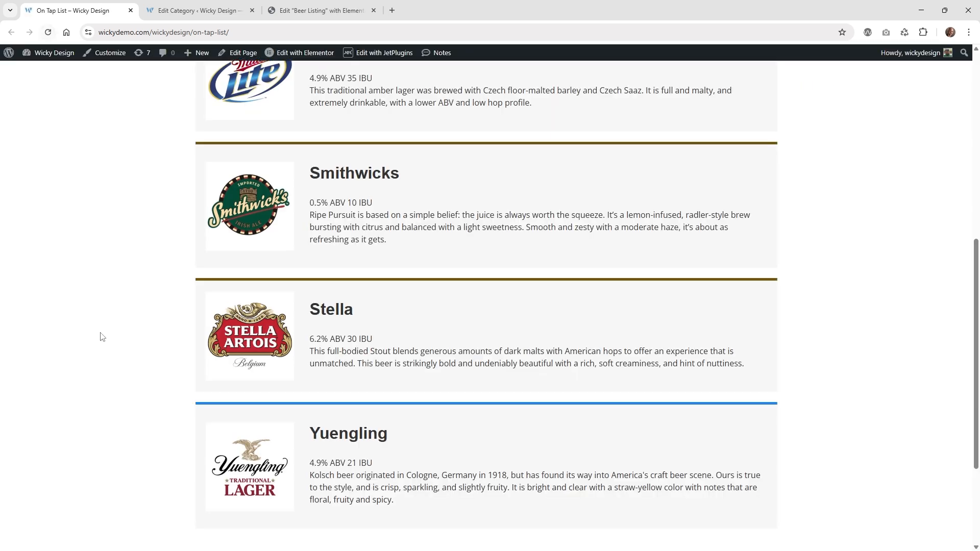
scroll(102, 337, down, 2)
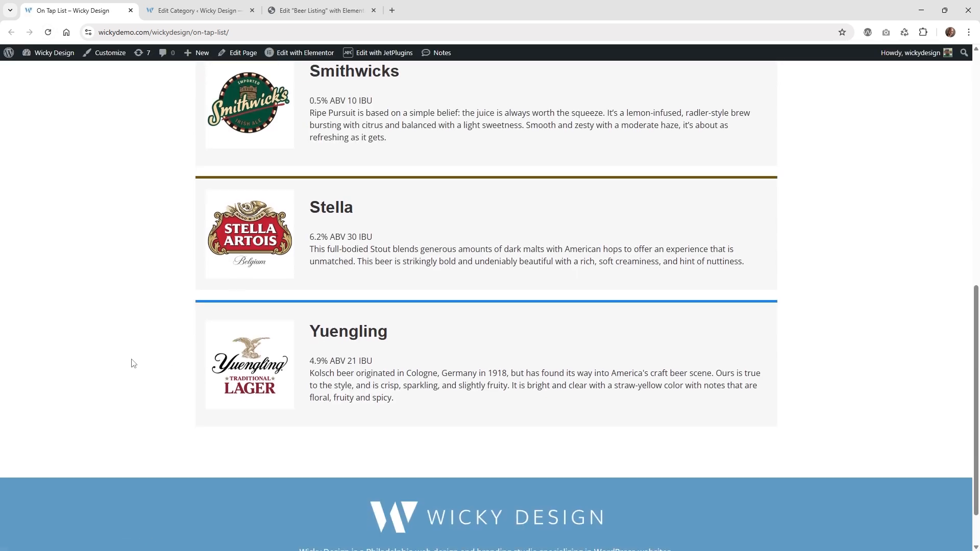
scroll(322, 252, up, 8)
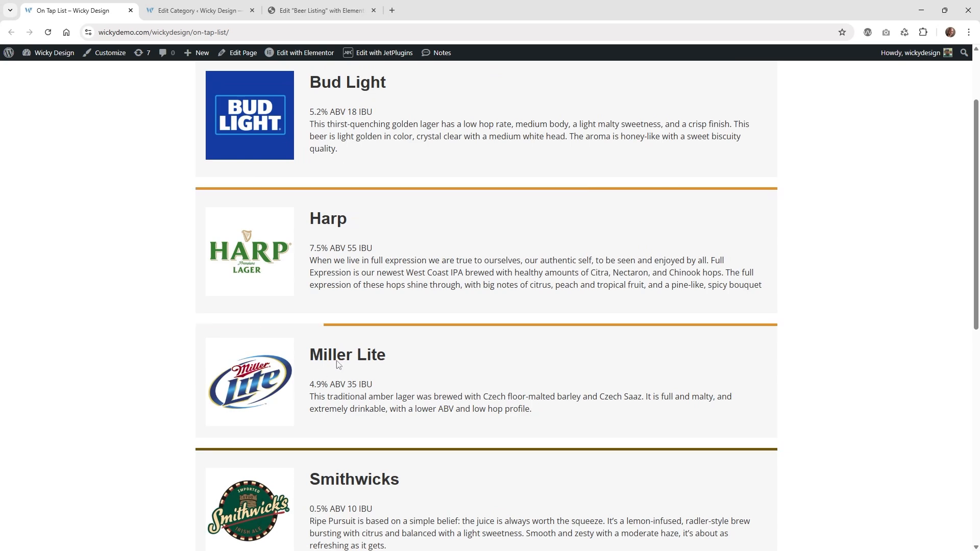
scroll(336, 363, up, 2)
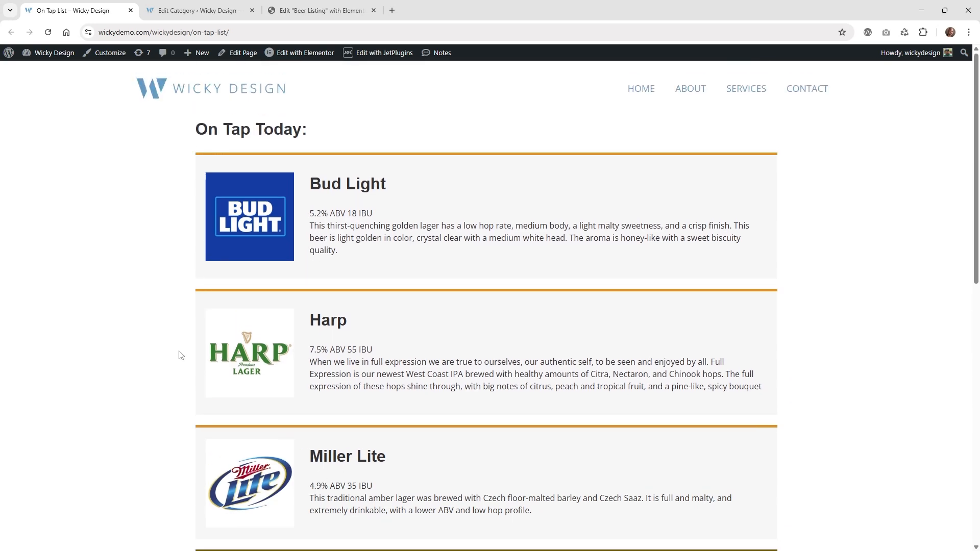
scroll(153, 332, down, 7)
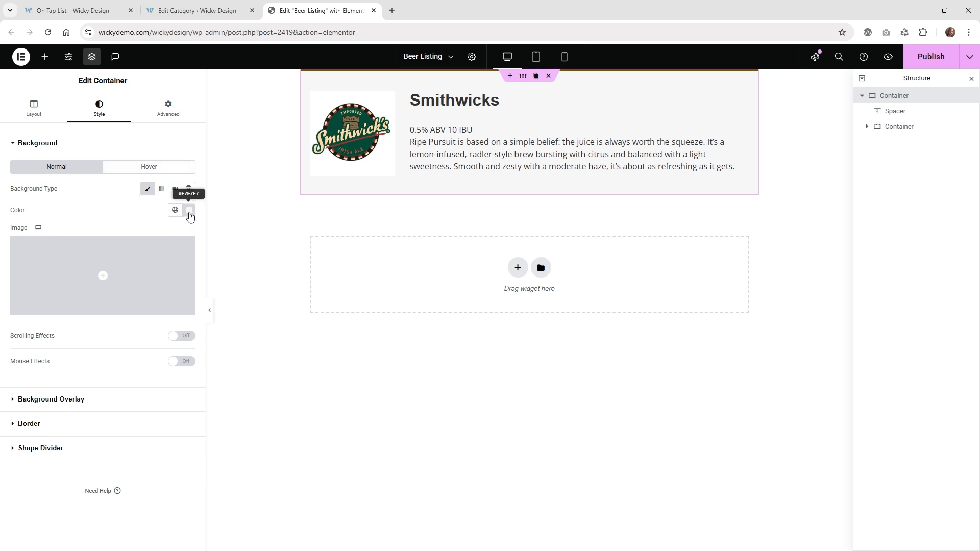
Step: In the Beer Listing, set the outer container's background colour to the Beer Categories Term Field with meta field beer_color, and publish
click(190, 211)
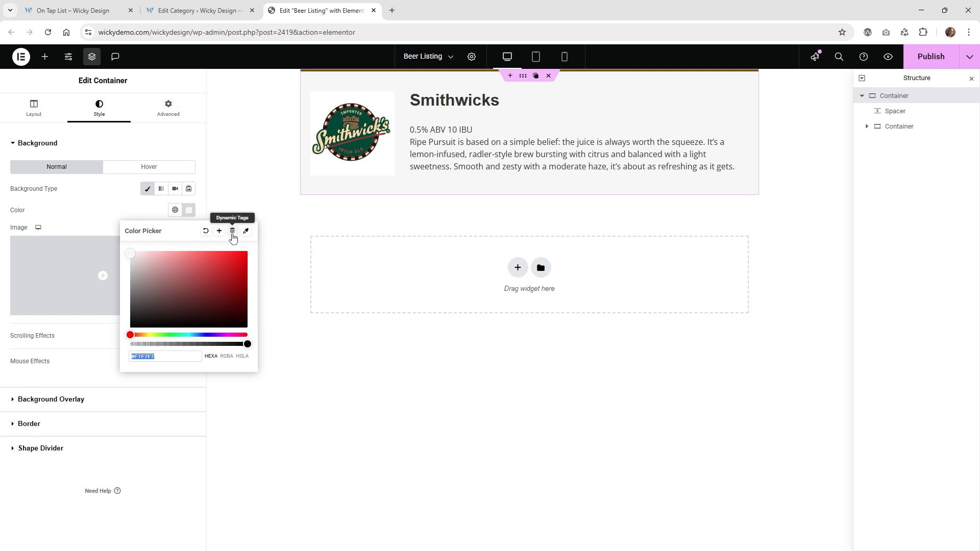
click(232, 234)
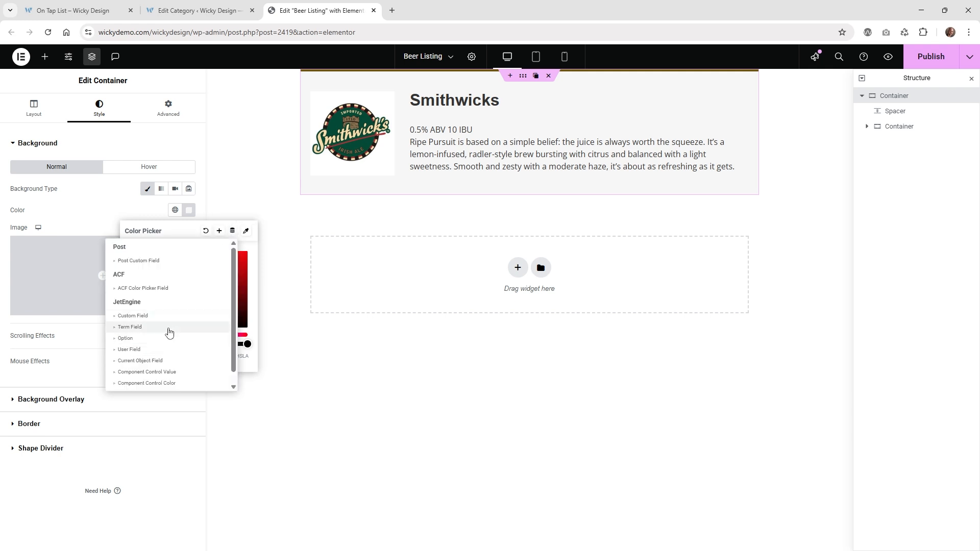
click(169, 327)
click(210, 256)
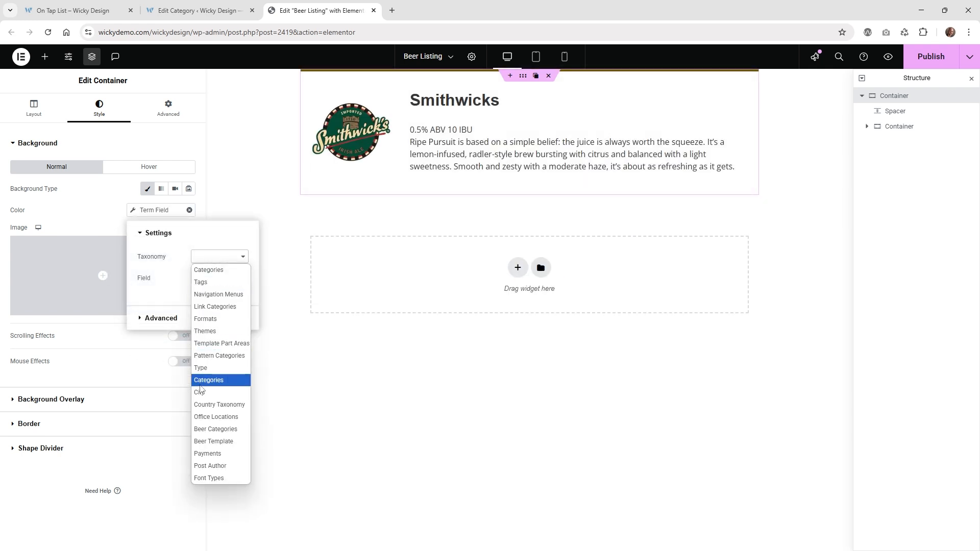
click(216, 429)
click(219, 278)
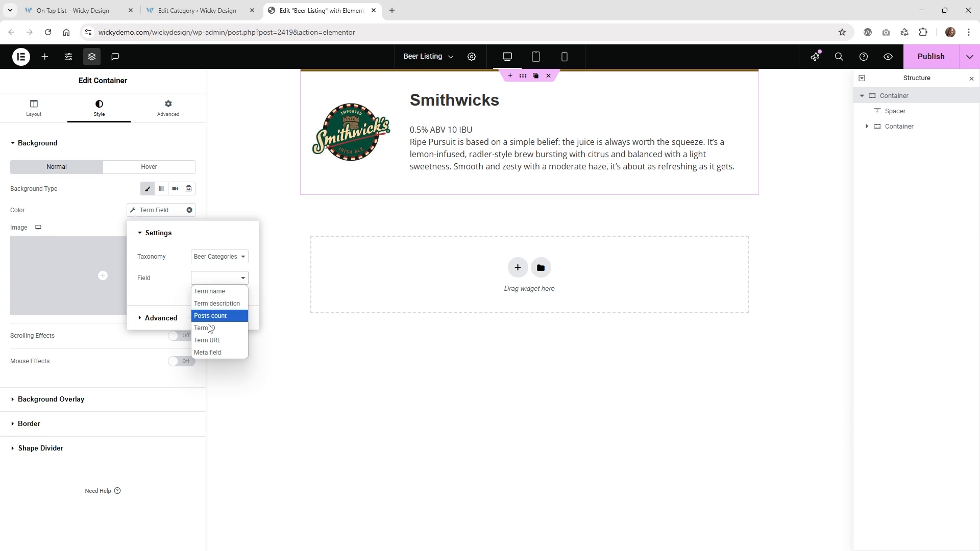
click(210, 352)
click(202, 299)
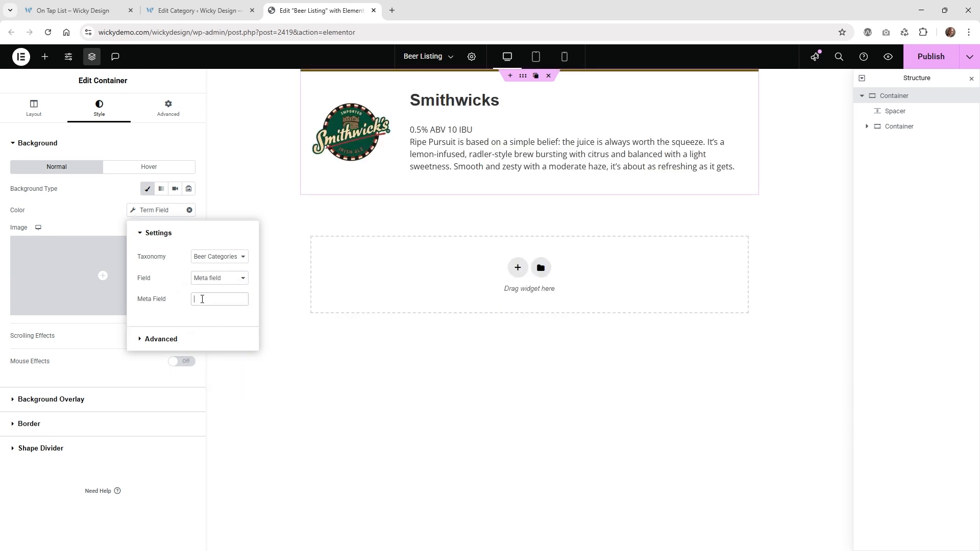
text(beer_color)
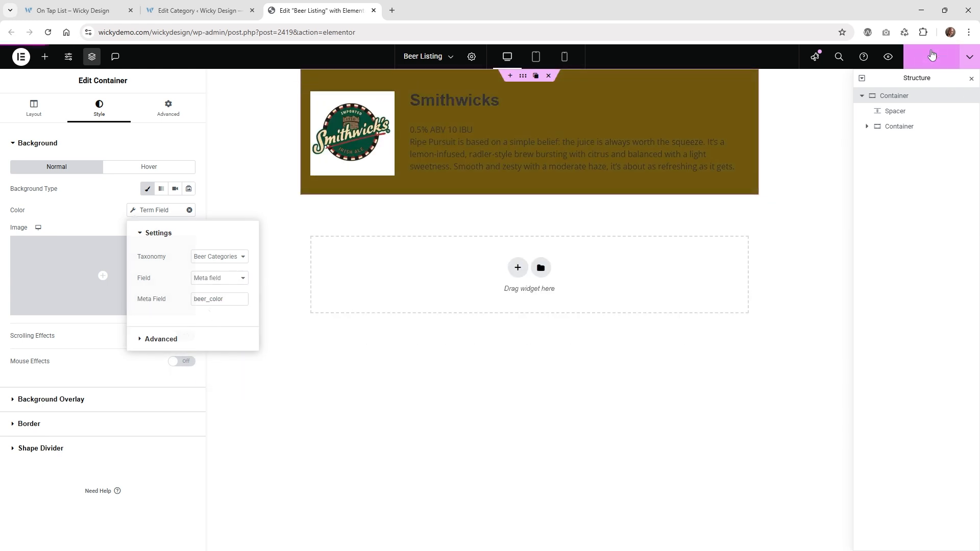
click(932, 54)
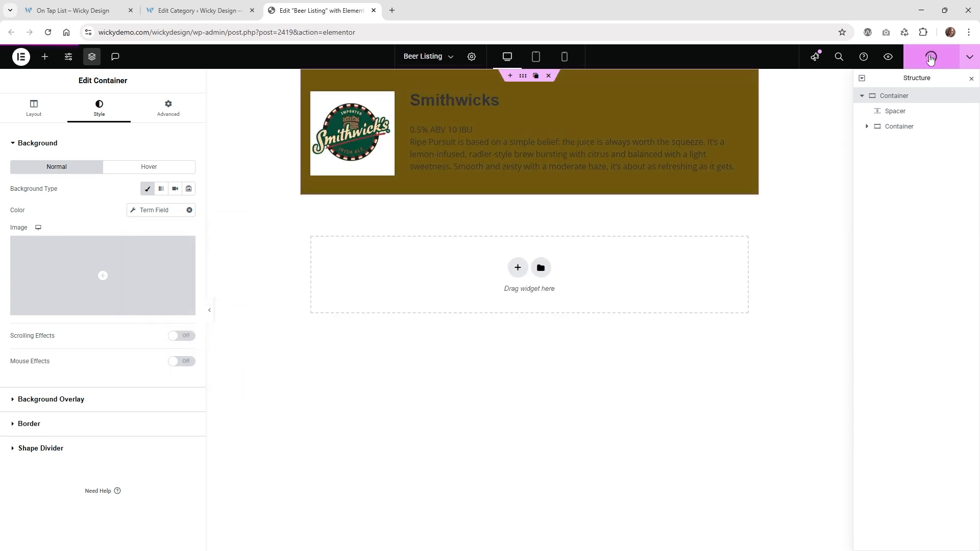
Step: Reload the On Tap page and examine the background colours of all the beer cards
click(190, 4)
click(76, 10)
click(48, 32)
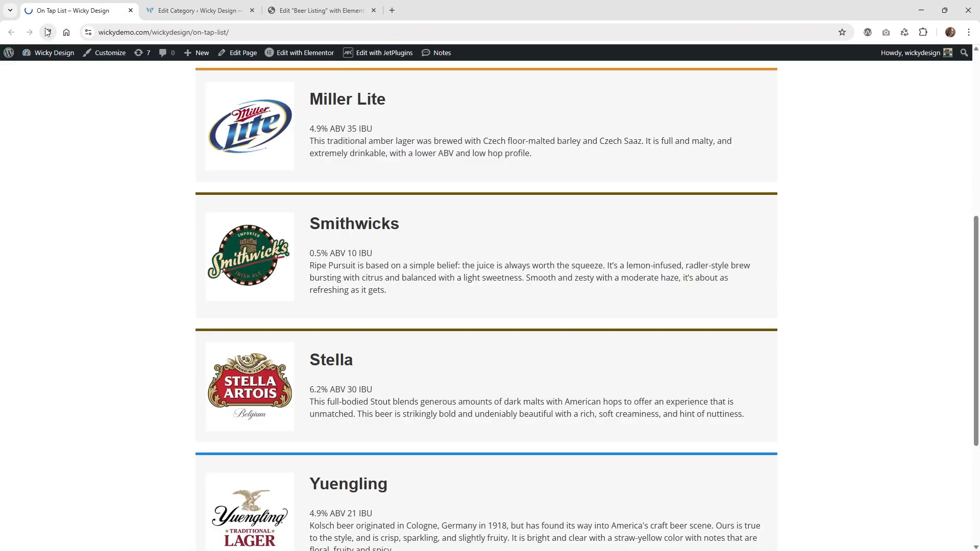
scroll(118, 225, up, 7)
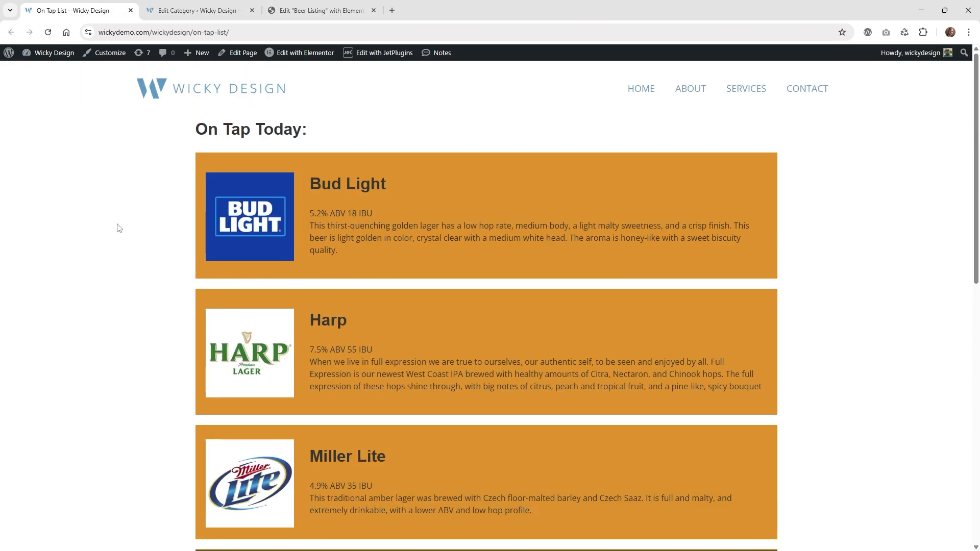
scroll(365, 197, down, 4)
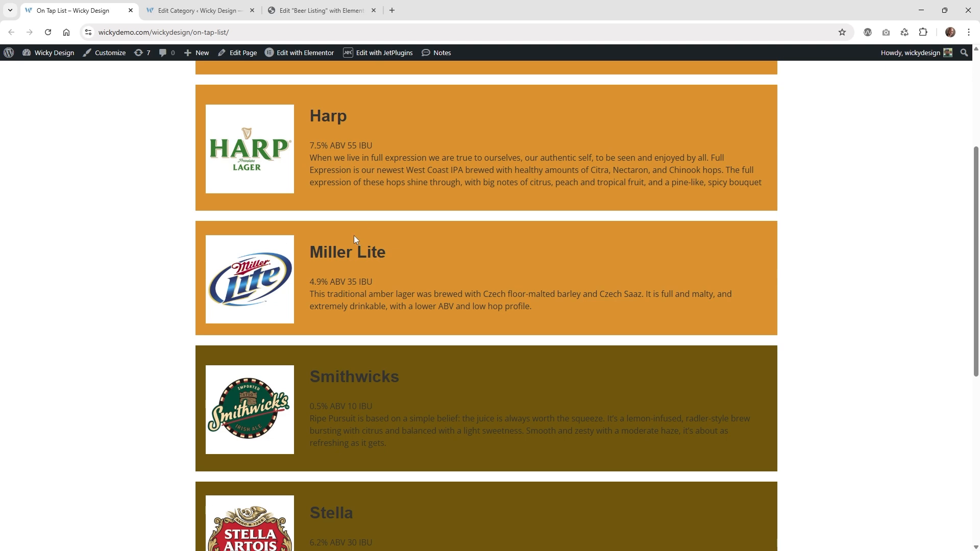
scroll(350, 212, down, 3)
scroll(306, 332, down, 4)
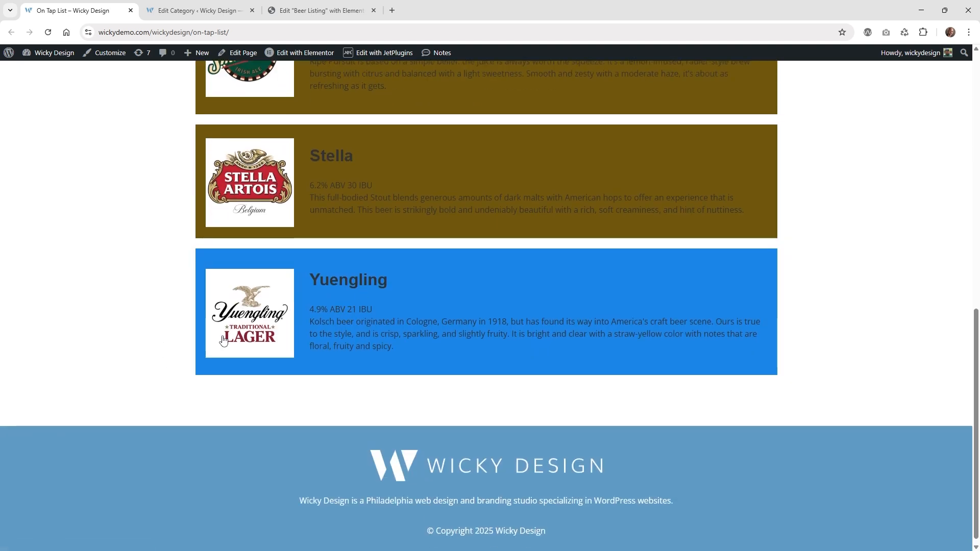
scroll(223, 341, up, 10)
scroll(223, 341, up, 2)
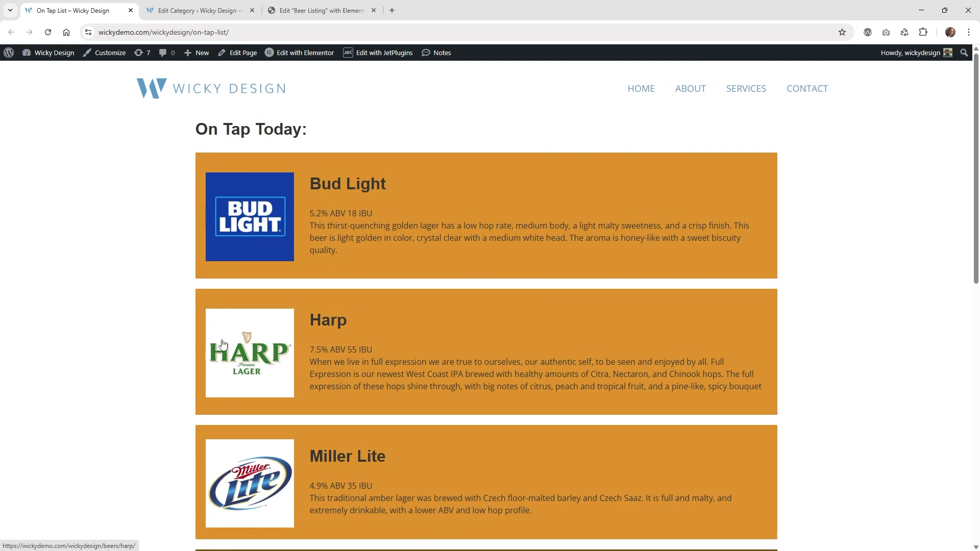
Step: In the Beer Listing editor, check the CSS classes assigned to the outer container and the Spacer
click(301, 6)
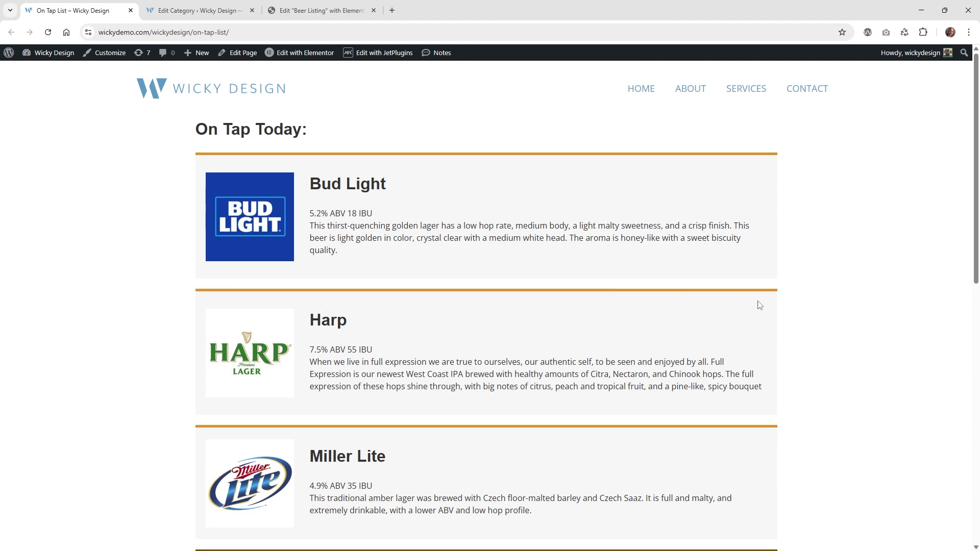
click(314, 7)
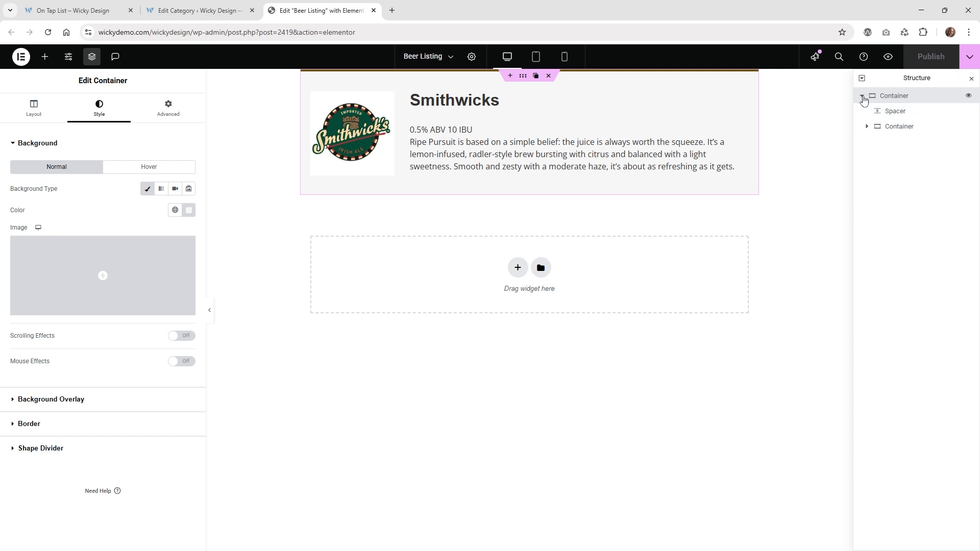
click(176, 111)
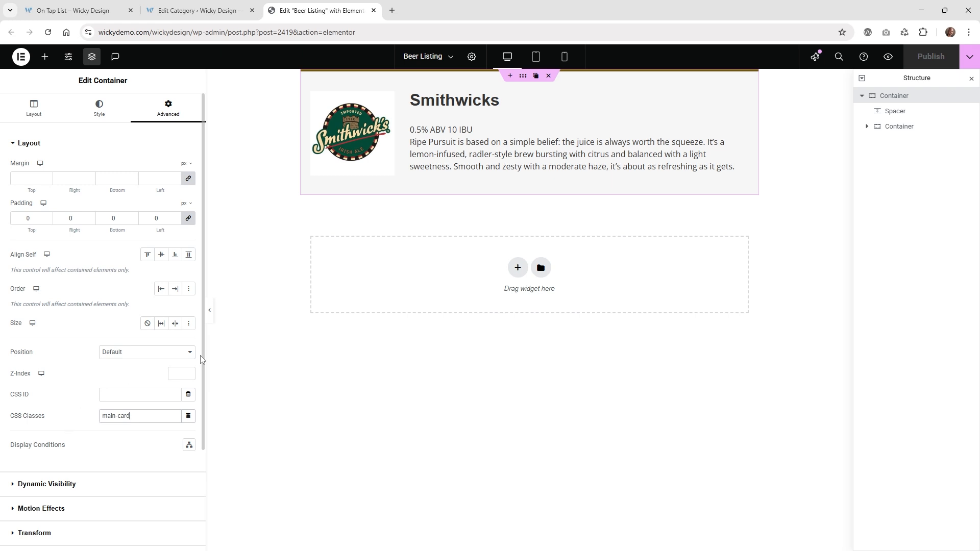
click(895, 111)
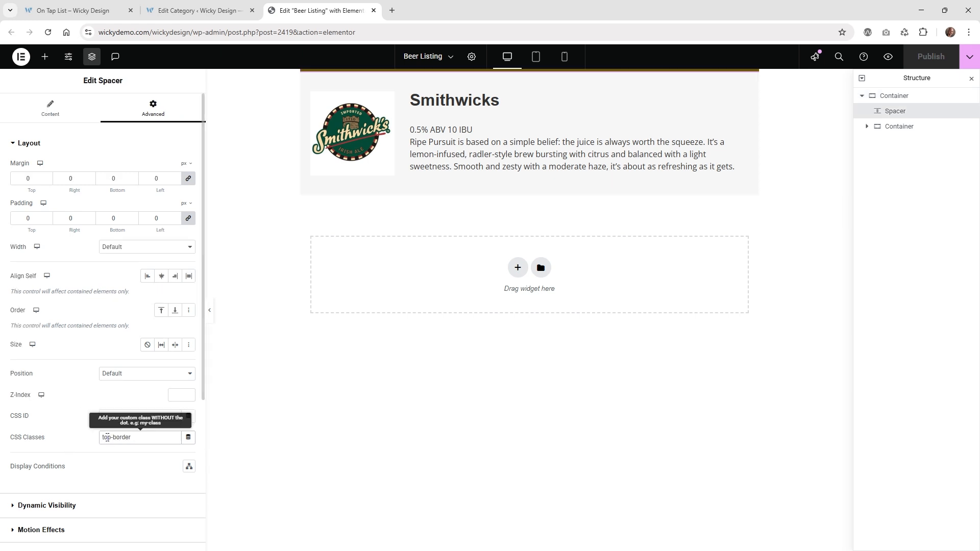
click(107, 438)
drag(137, 439, 104, 437)
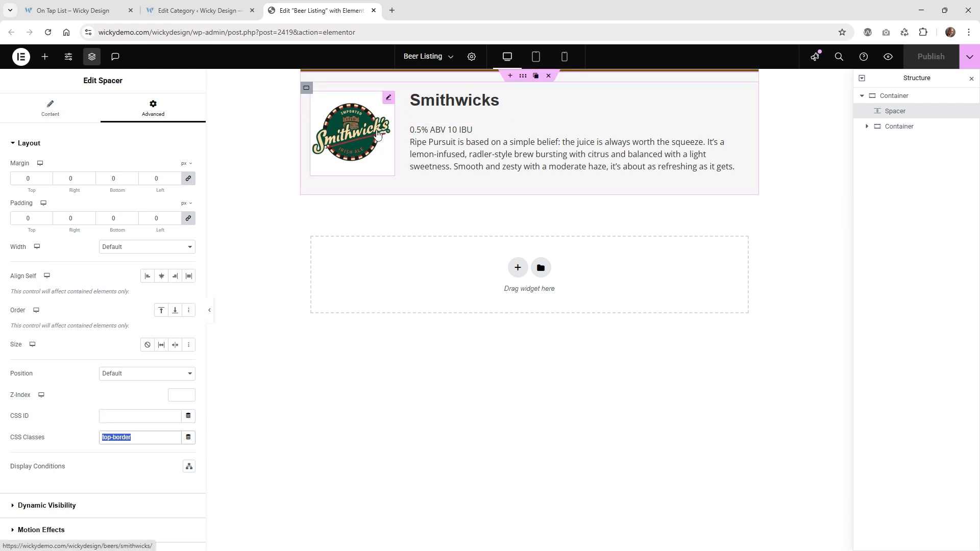
Step: In the On Tap List page settings, add custom CSS moving .top-border to left 100% over 0.6s on .main-card hover, with 0s transition up to 1024px
key(ctrl+1)
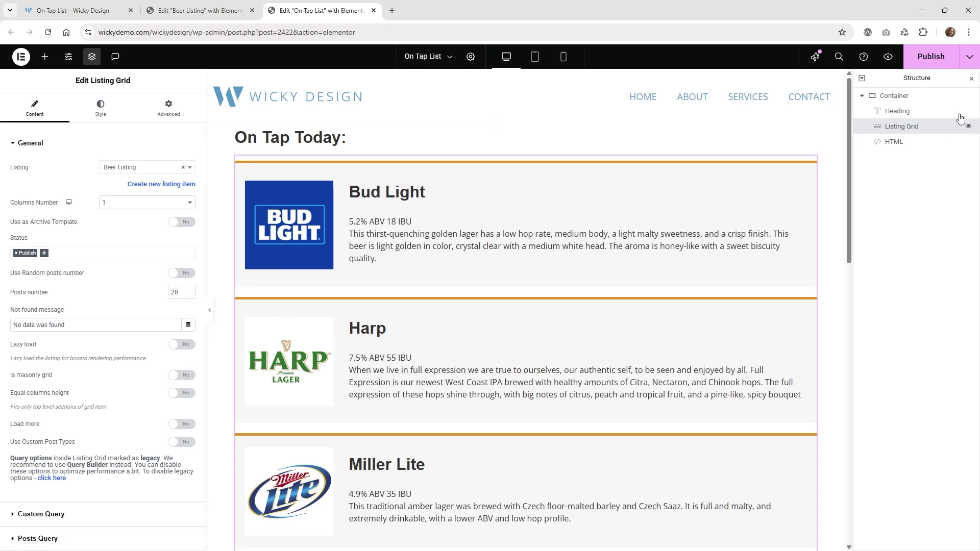
click(971, 80)
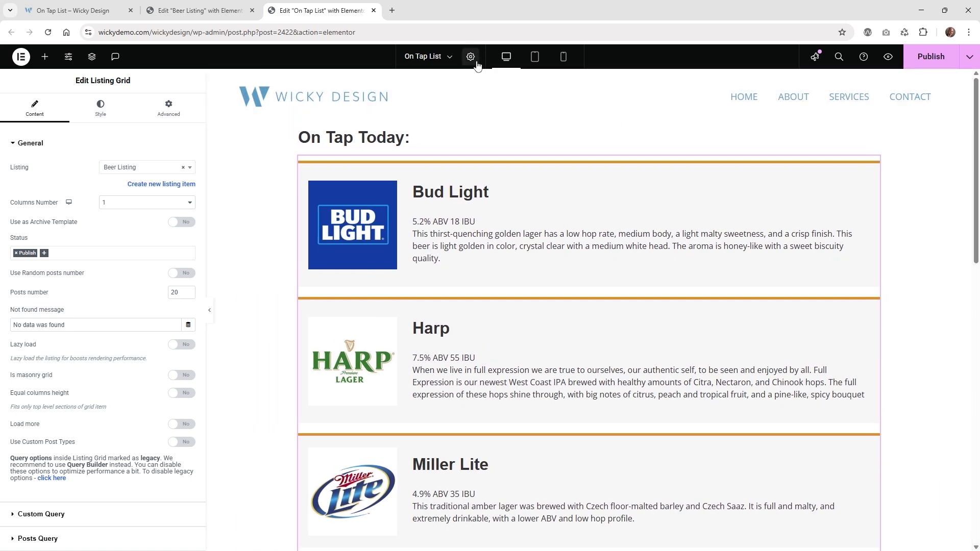
click(471, 57)
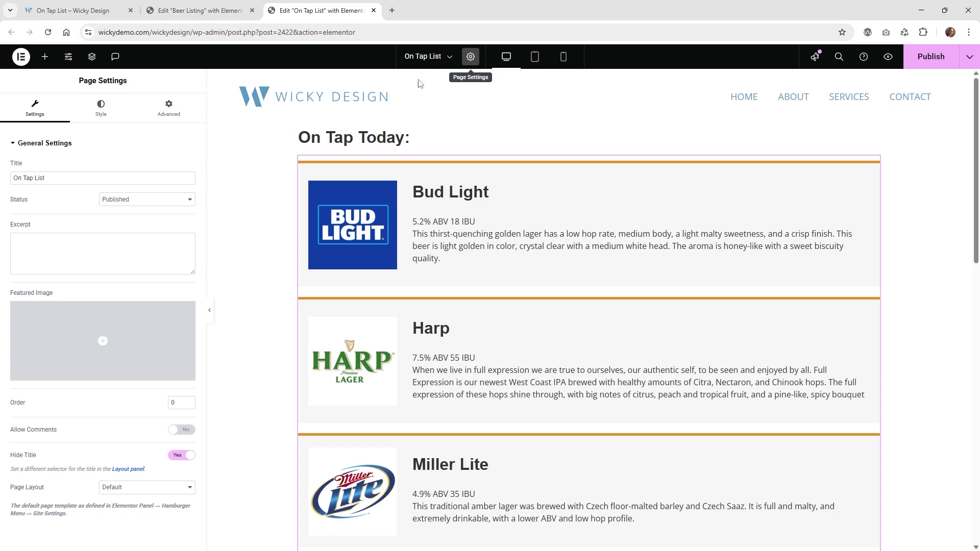
click(169, 112)
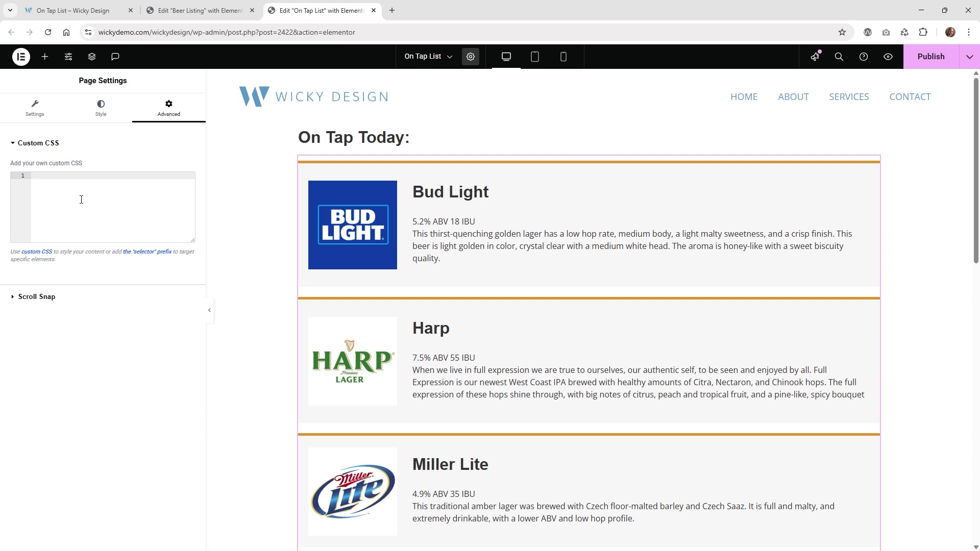
text(.top-border {   left: 0%;   transition: left 0.6s ease; }  .main-card:hover .top-border {   left: 100%; /* Move out of view when hovered */ }  @media screen and (max-width: 1024px) {   .top-border {     transition-duration: 0s !important;   } })
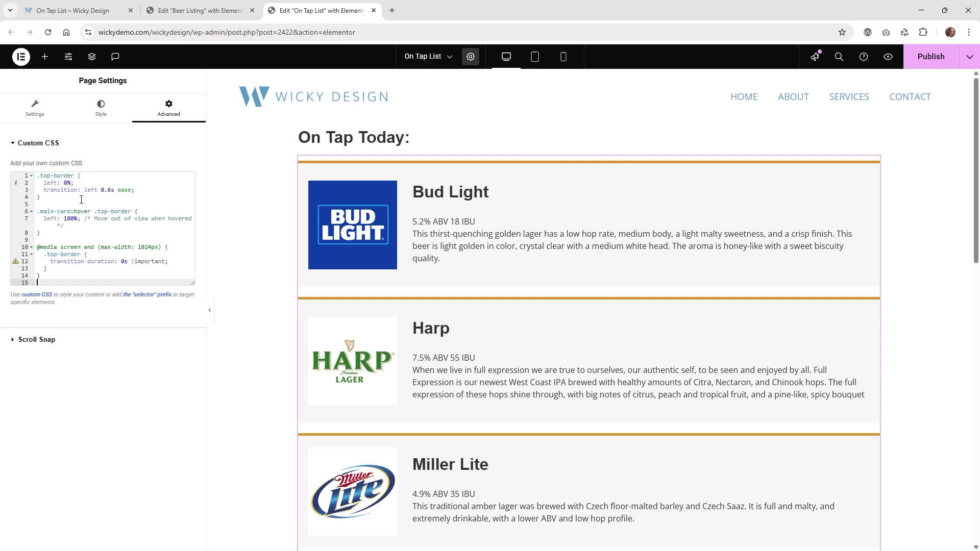
Step: Enlarge the editor view and examine the .top-border and .main-card rules in the page's custom CSS
key(ctrl+plus)
key(ctrl+plus)
key(ctrl+plus)
key(ctrl+plus)
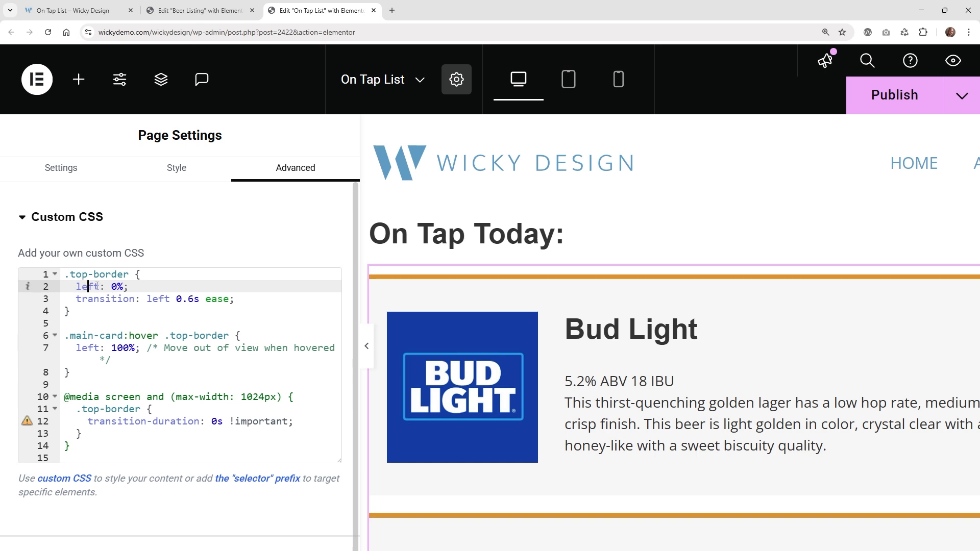
Step: Examine the .top-border rule's left: 0% position and compare it with the hover animation on the Bud Light card
click(101, 276)
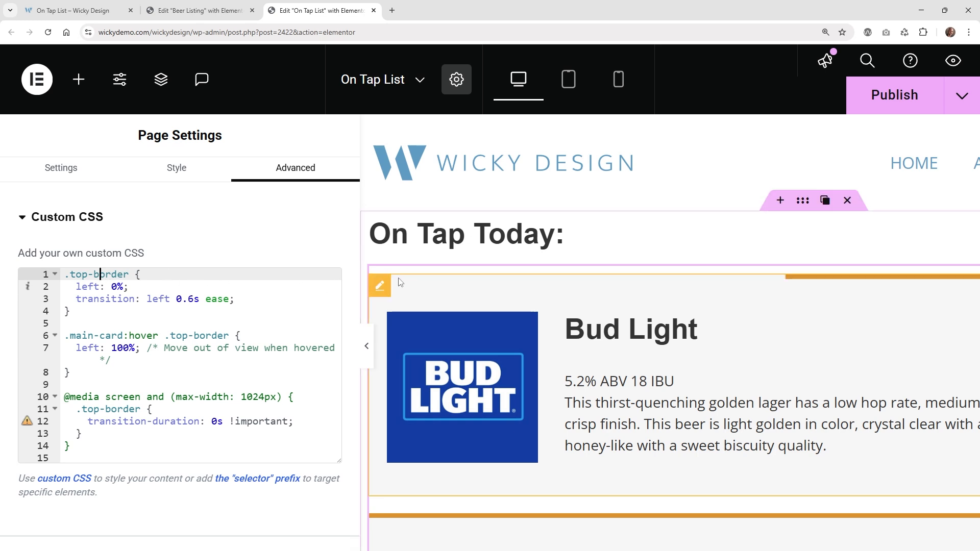
click(100, 286)
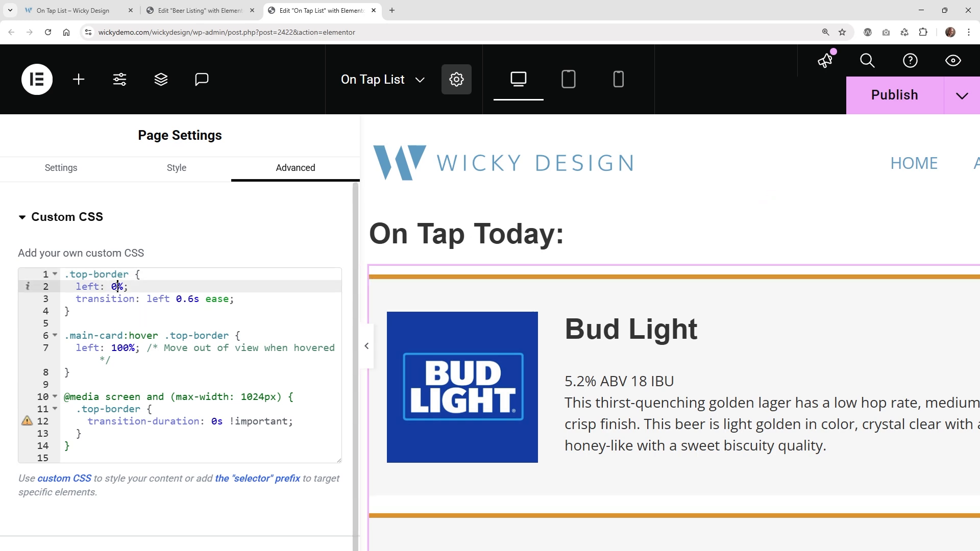
key(Home)
click(90, 287)
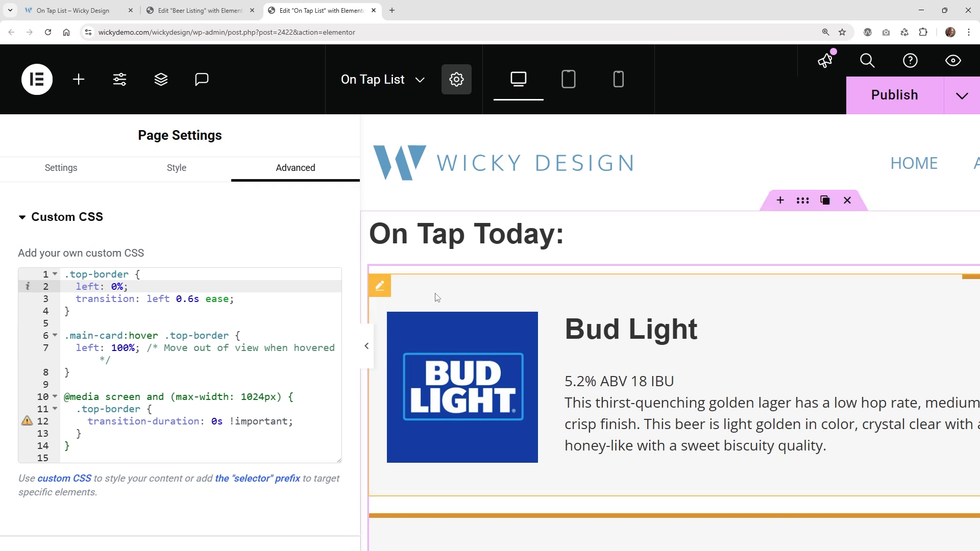
Step: Try a left value of -100% in the .main-card:hover .top-border rule and revert it to 100%
click(113, 348)
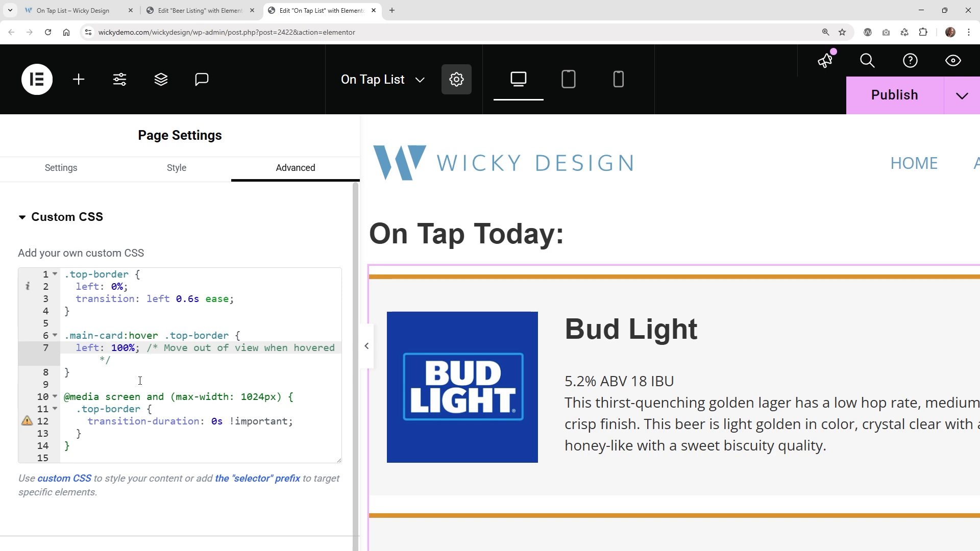
text(-)
click(148, 335)
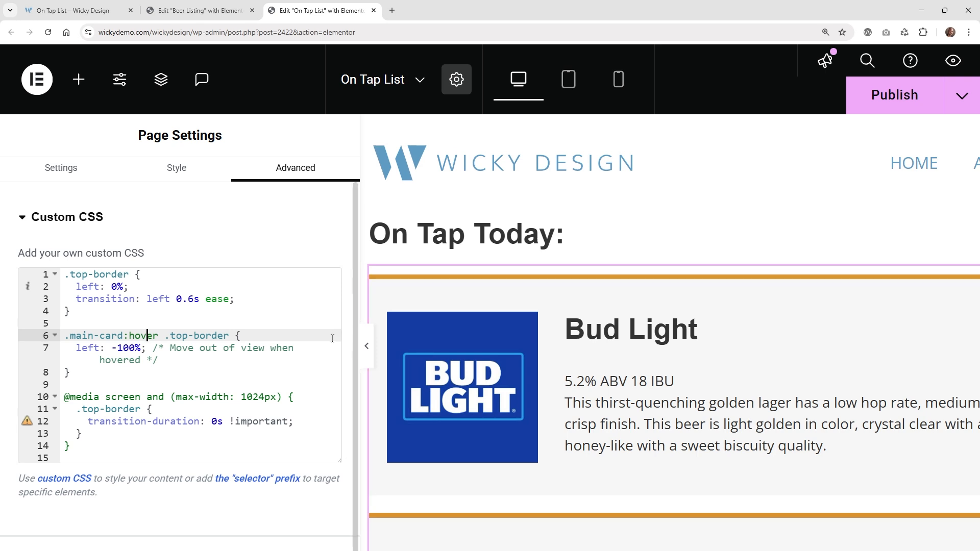
click(119, 348)
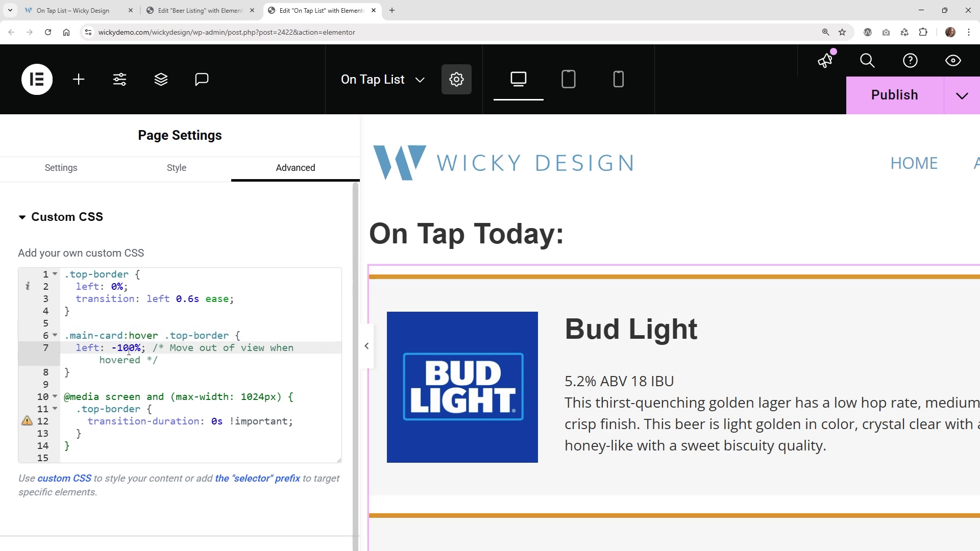
key(BackSpace)
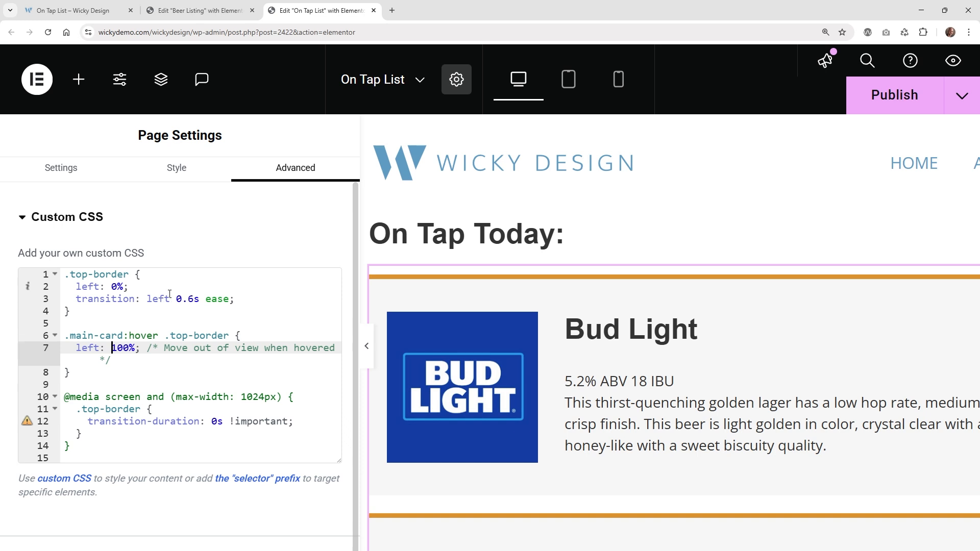
Step: Try a 4.6s transition duration in the .top-border rule and preview the slower animation on the Bud Light card
click(194, 298)
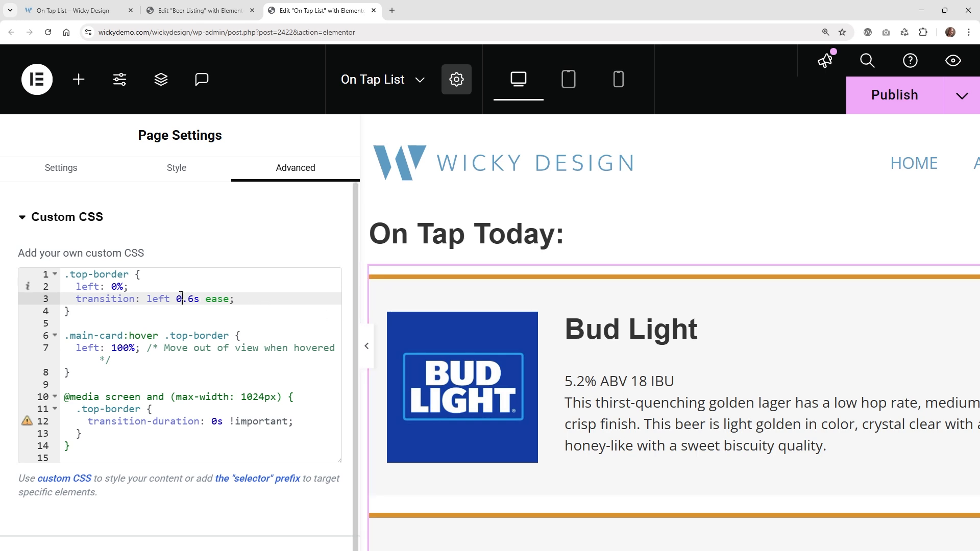
double_click(179, 299)
text(4)
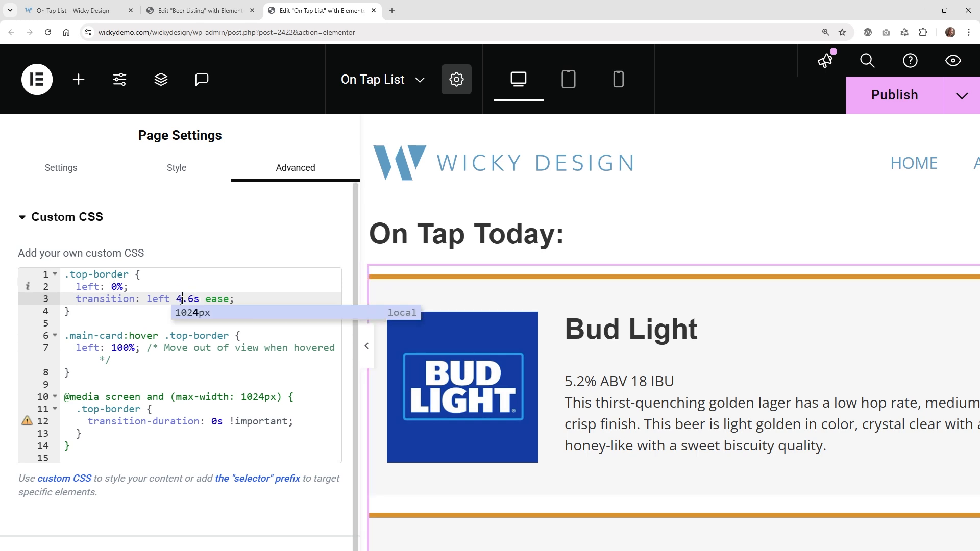
click(243, 336)
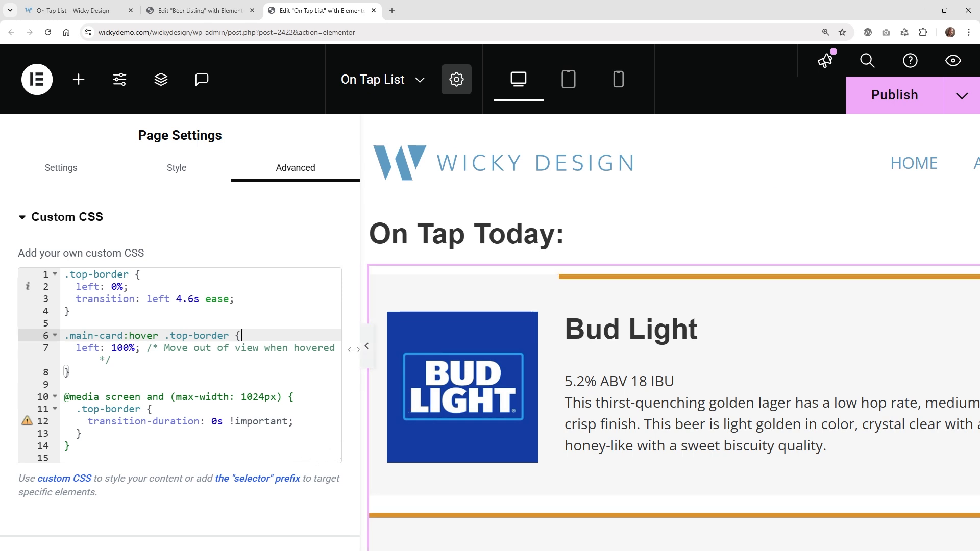
Step: Preview the ease timing on the Bud Light card and remove the ease keyword from the .top-border transition
click(210, 300)
drag(230, 300, 207, 300)
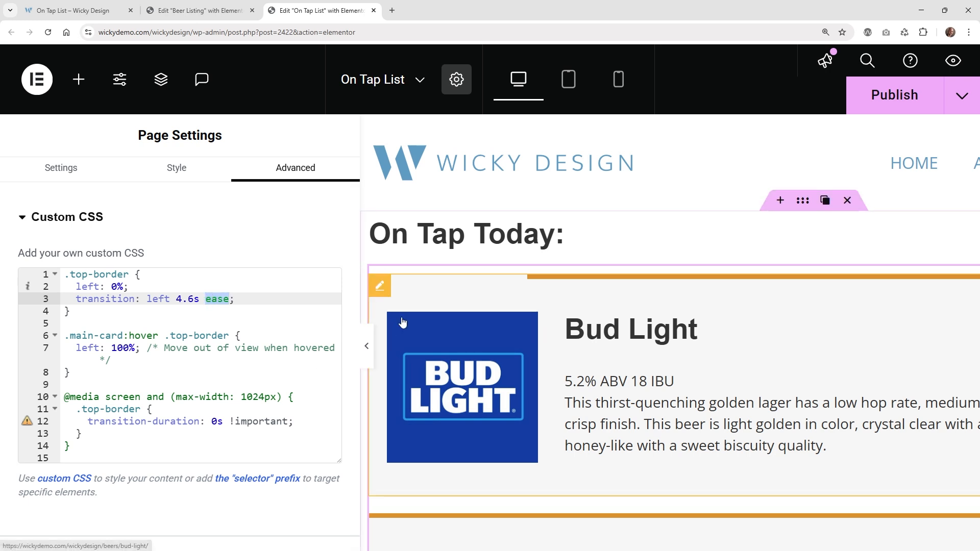
click(219, 301)
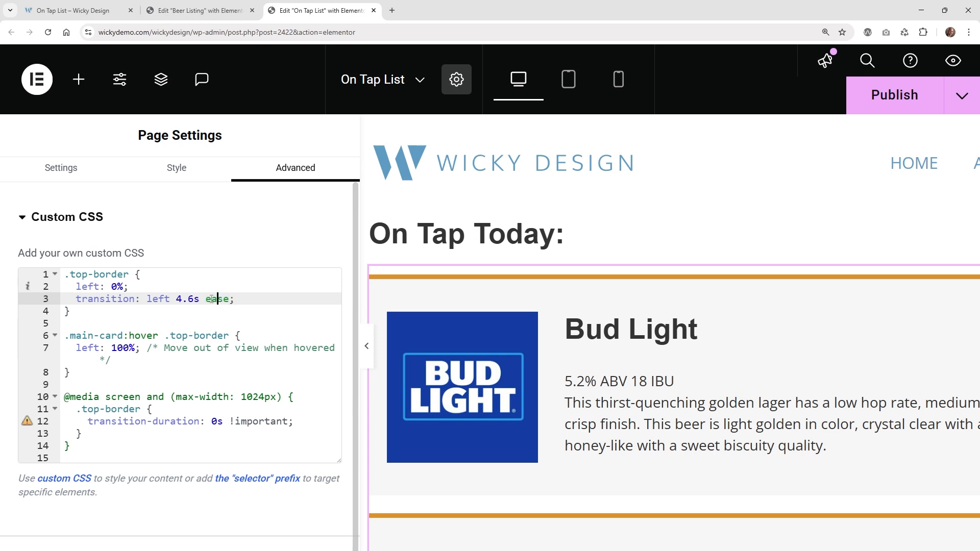
drag(206, 301, 230, 304)
key(BackSpace)
Step: Restore the .top-border transition to left 0.6s ease and preview it on the card
double_click(180, 299)
text(0)
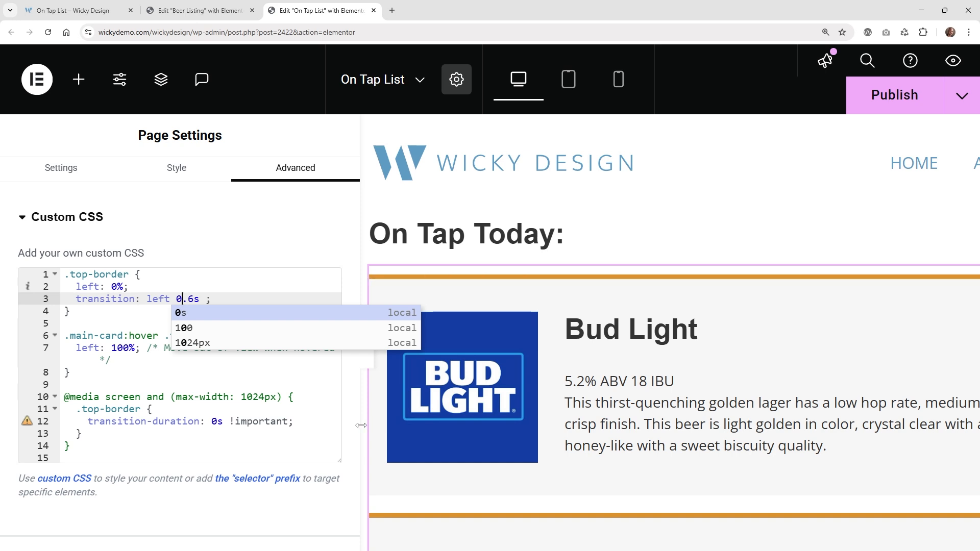
click(208, 299)
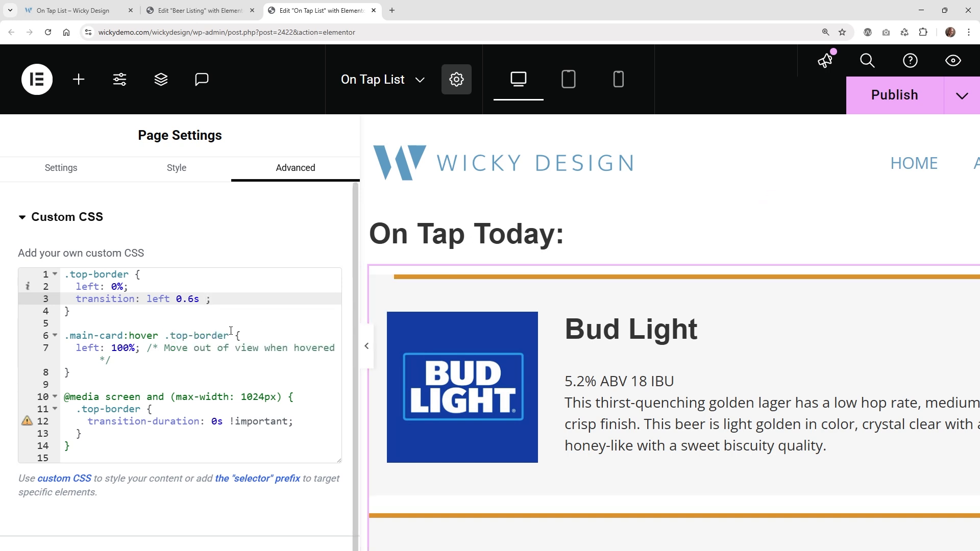
text(ease)
click(211, 313)
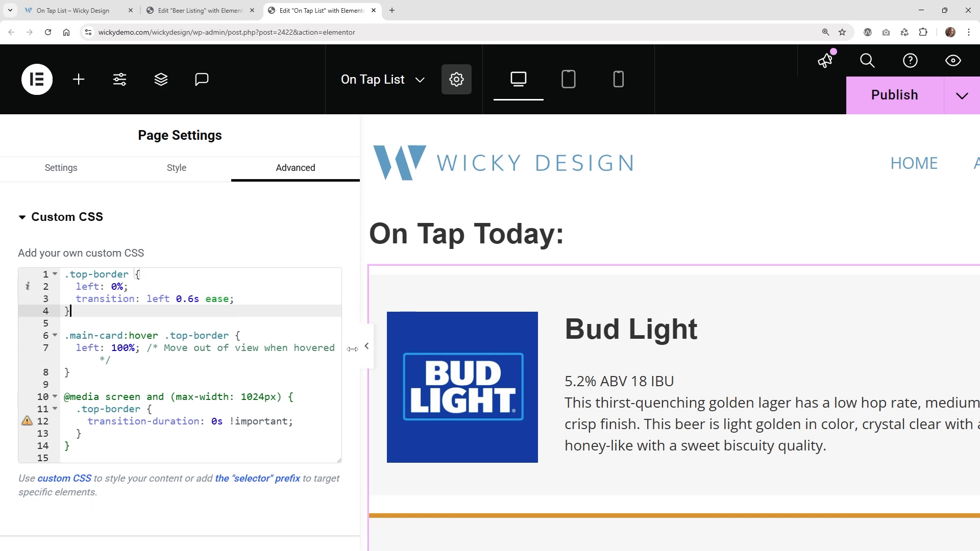
click(207, 299)
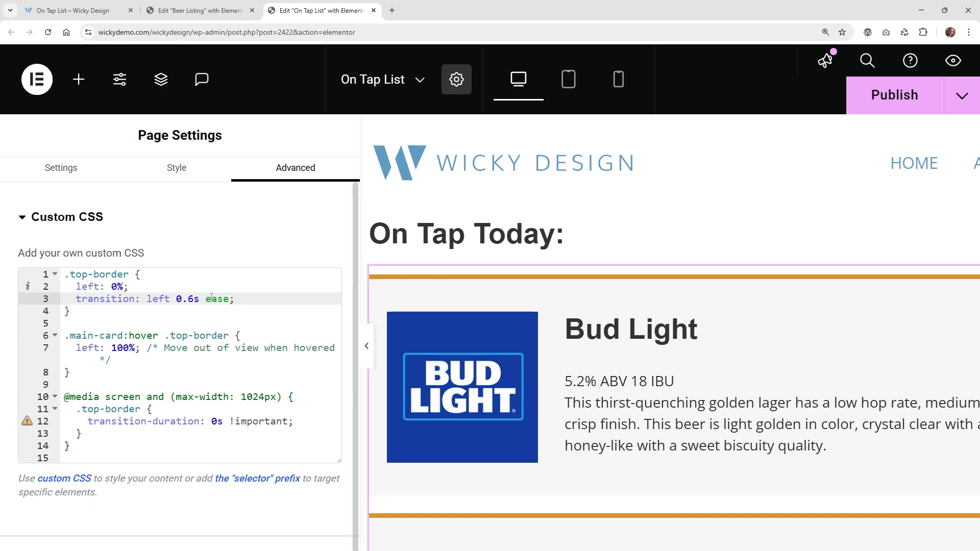
Step: Examine the 1024px media query's transition-duration override and check the card's hover behaviour in the tablet preview
click(107, 397)
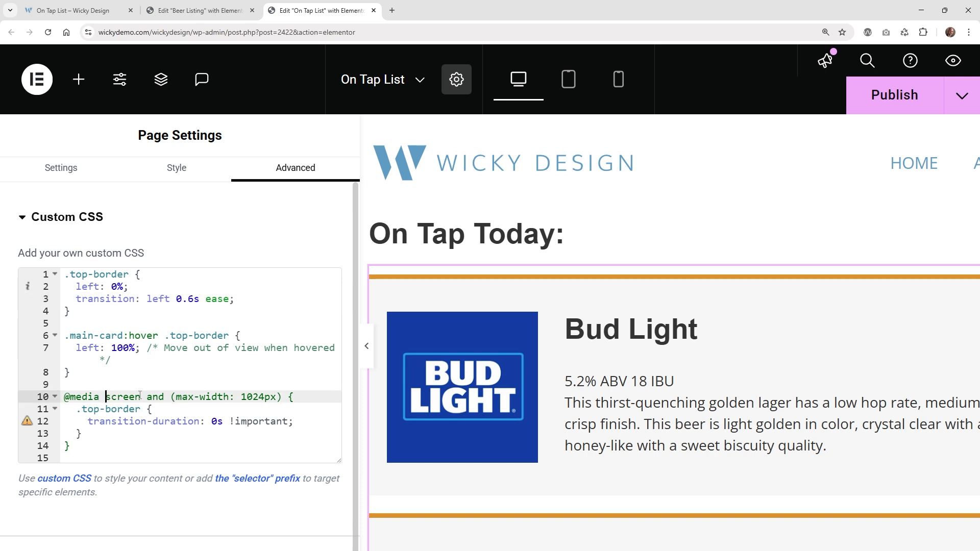
click(118, 421)
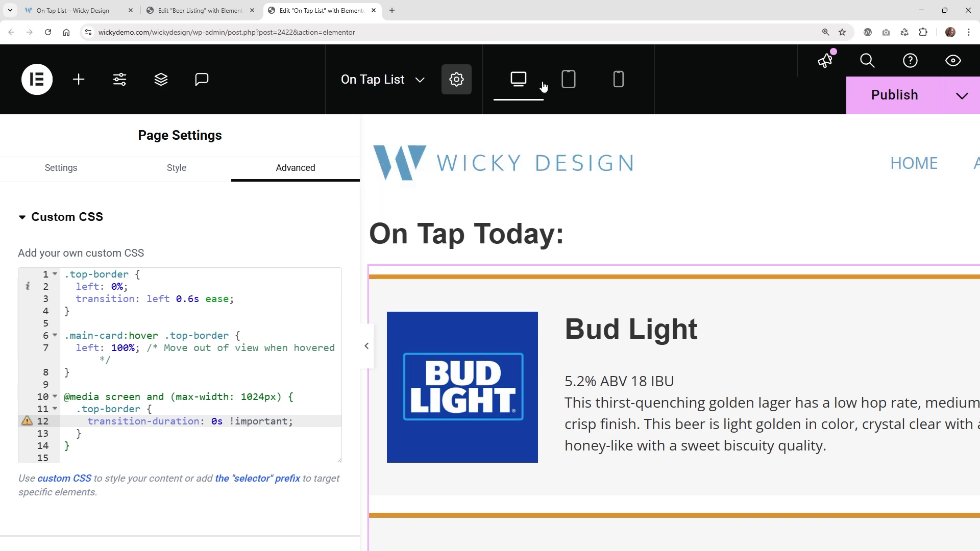
click(568, 79)
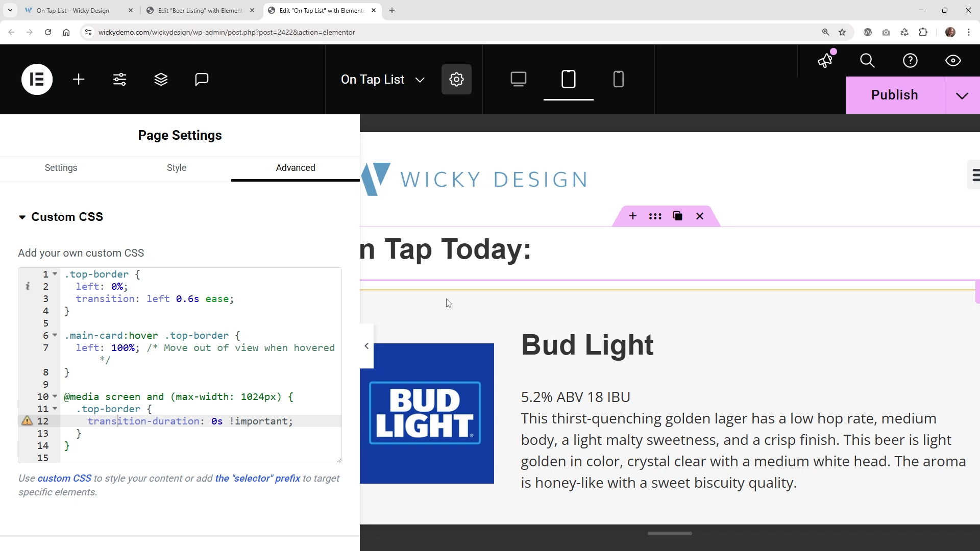
click(148, 421)
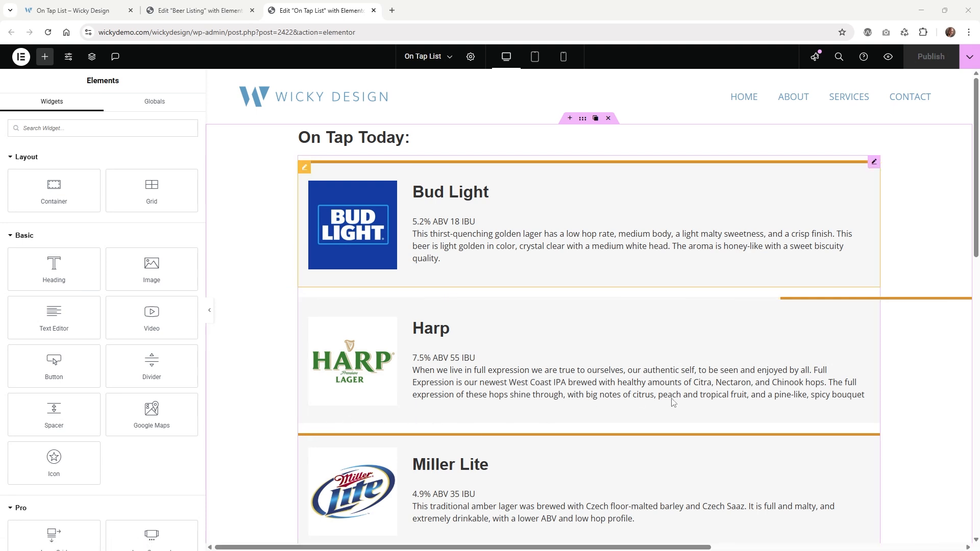
Step: In the Beer Listing editor, set the outer container's overflow to Hidden and publish the template
scroll(672, 402, down, 2)
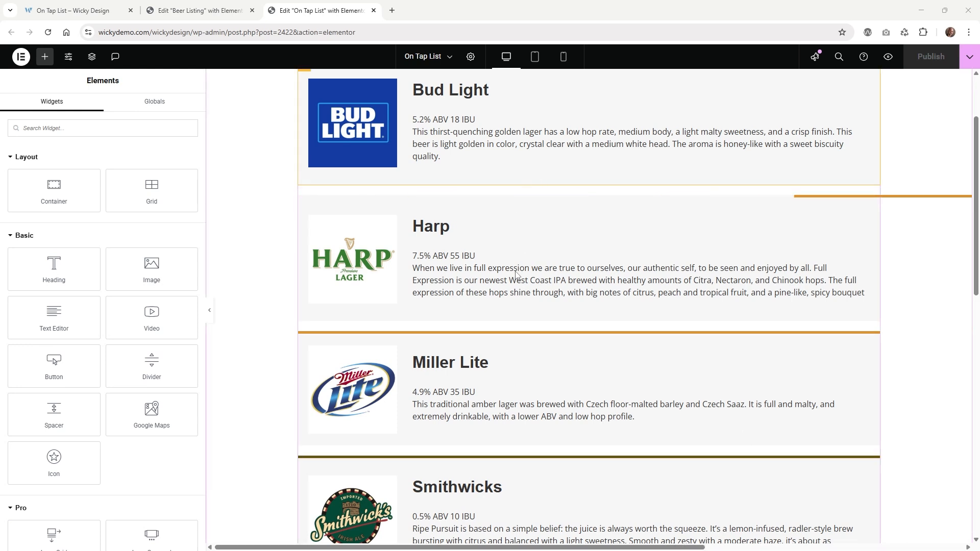
scroll(516, 275, up, 2)
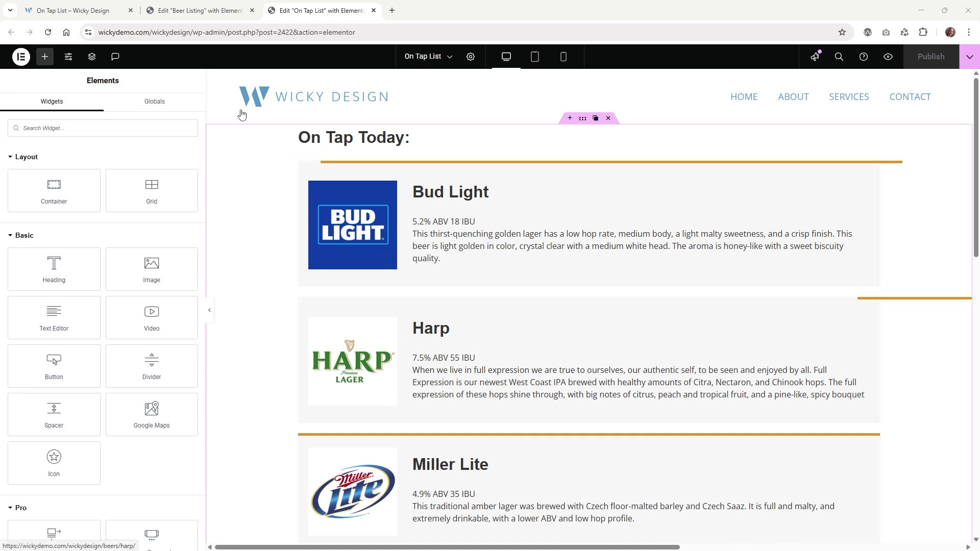
click(198, 8)
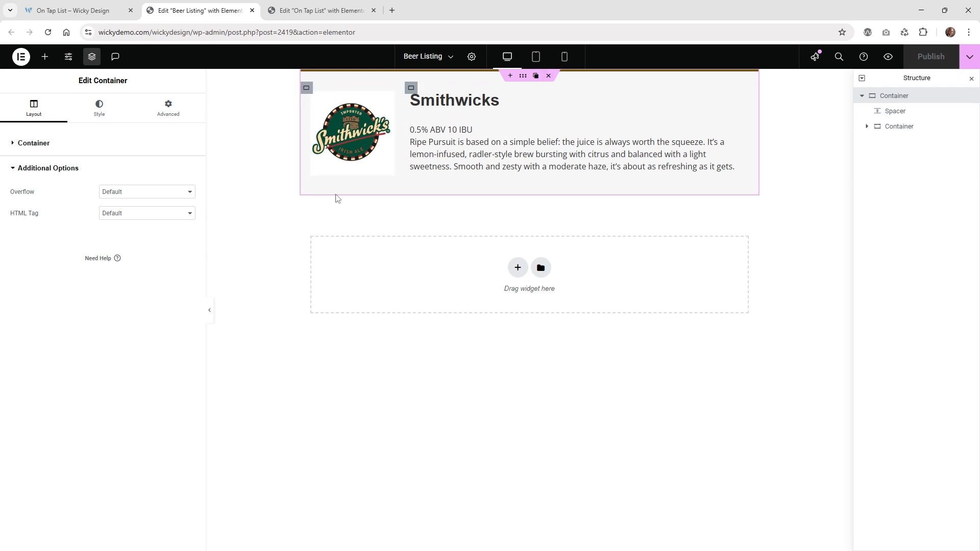
click(148, 115)
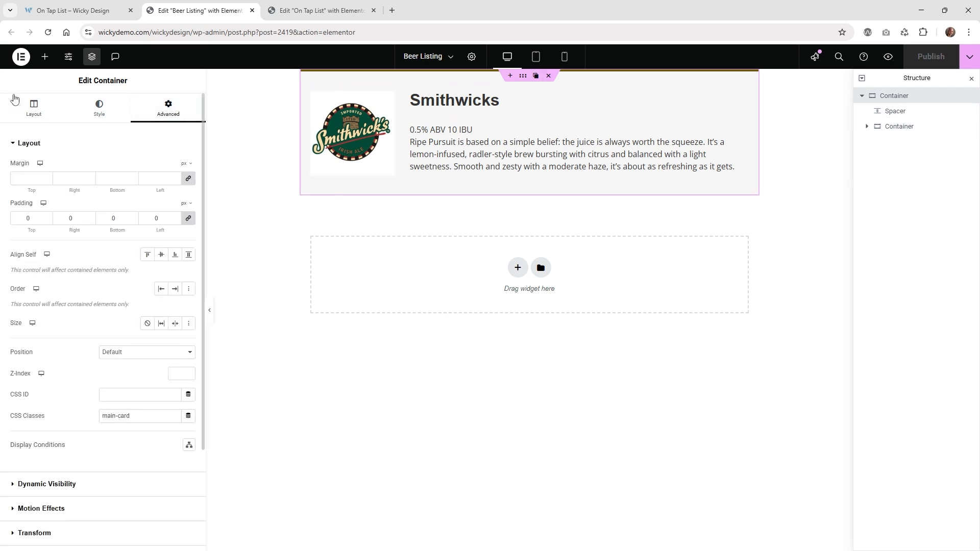
click(42, 119)
click(29, 148)
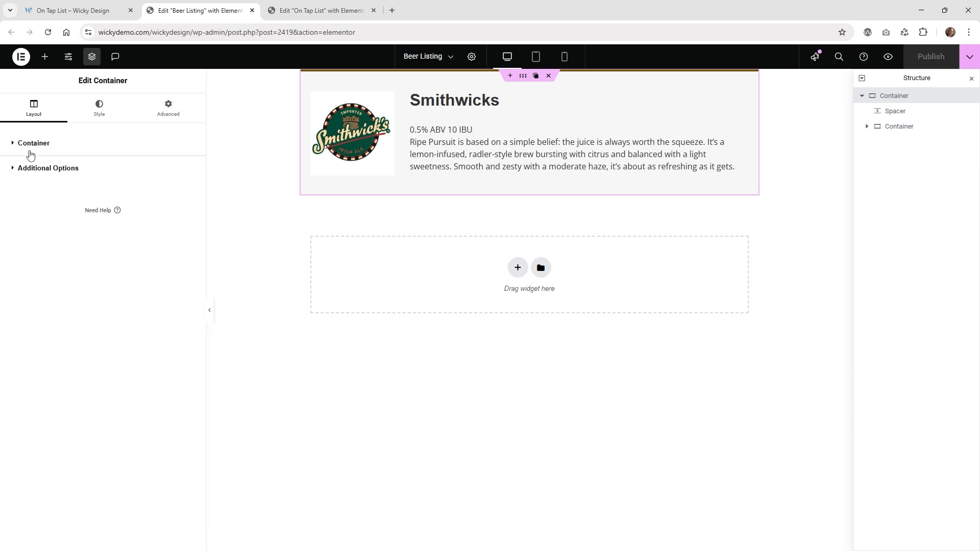
click(38, 169)
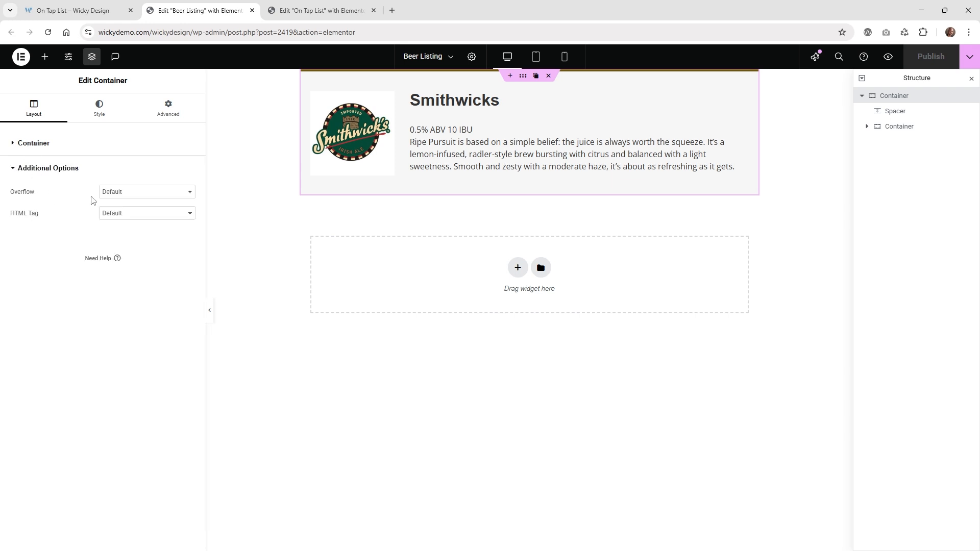
click(122, 196)
click(129, 216)
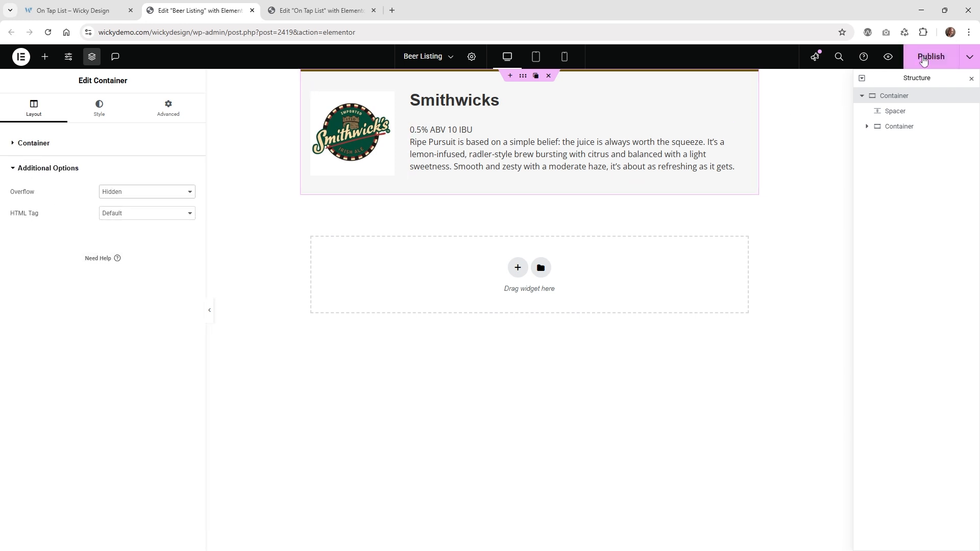
click(931, 56)
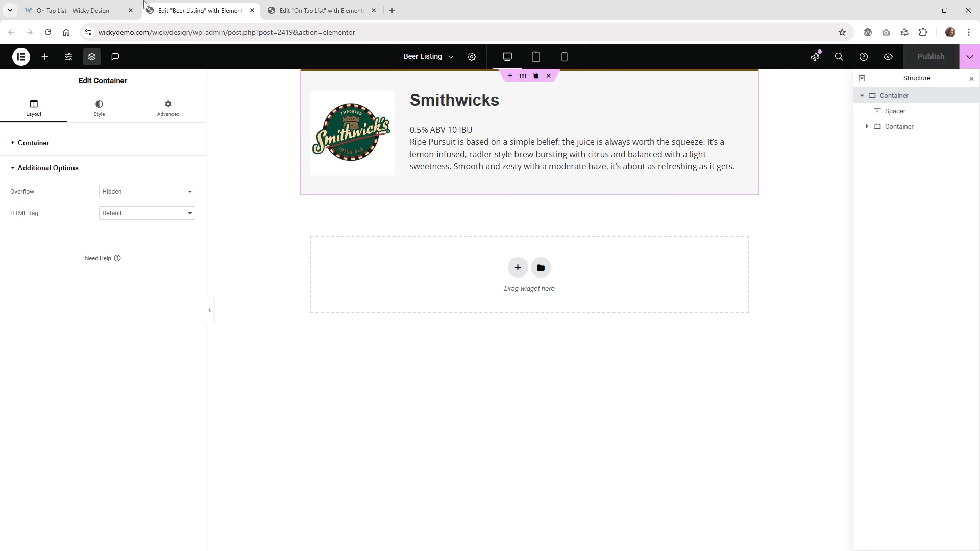
Step: Reload the live On Tap page and examine the top-border hover animation across the beer cards
click(92, 6)
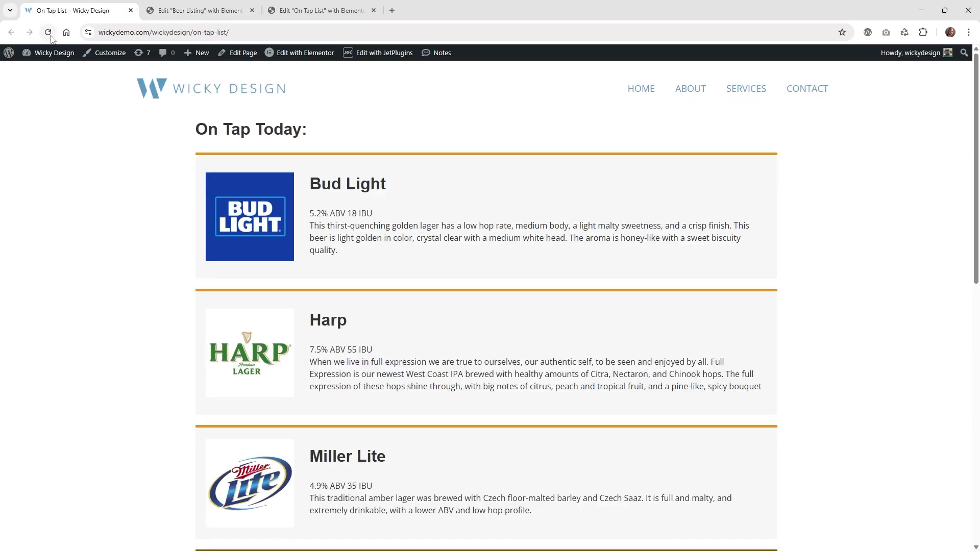
click(49, 34)
scroll(835, 427, down, 5)
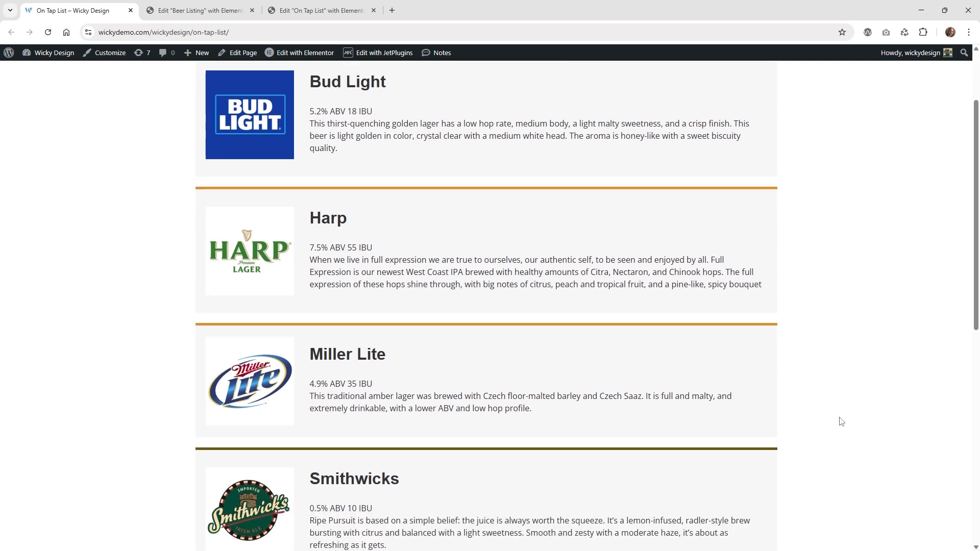
scroll(839, 421, up, 5)
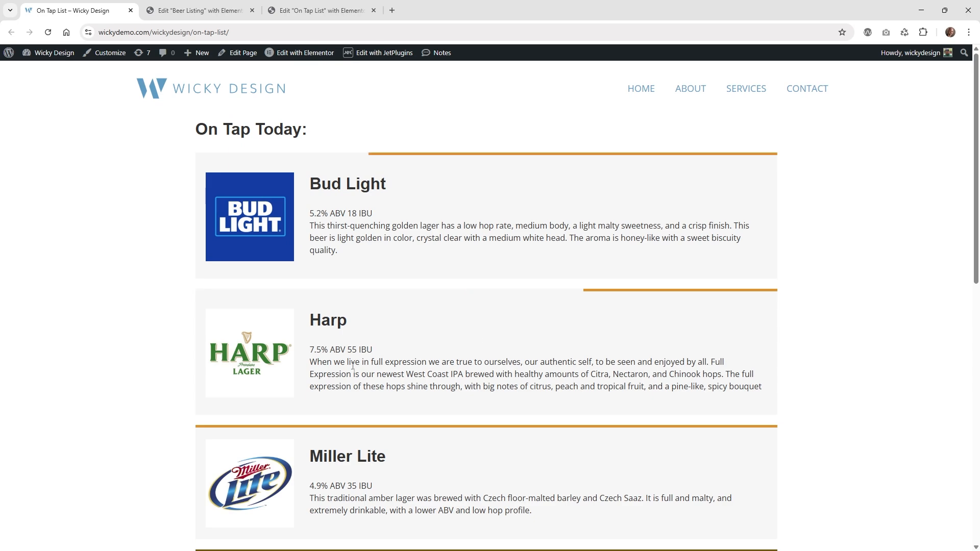
scroll(278, 347, down, 4)
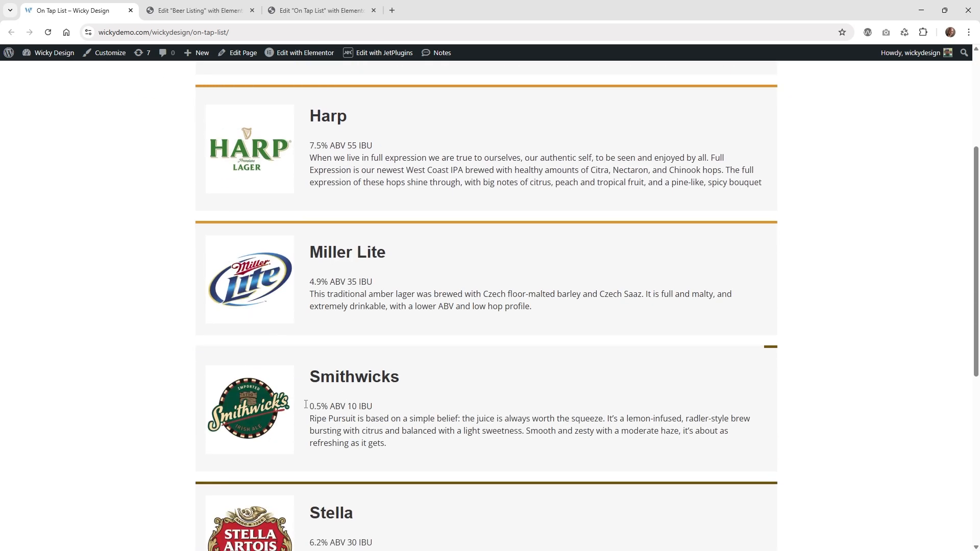
scroll(278, 347, down, 3)
scroll(346, 373, down, 4)
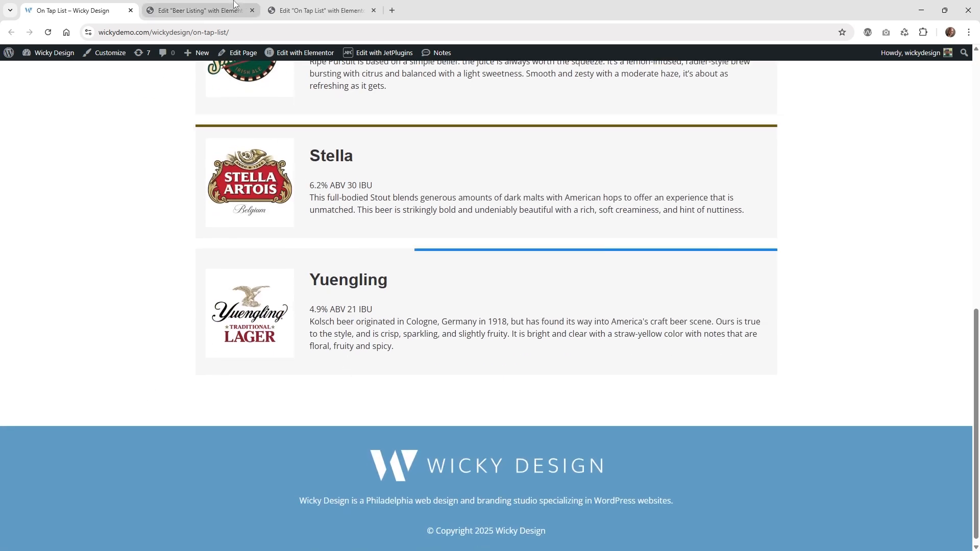
scroll(806, 285, up, 11)
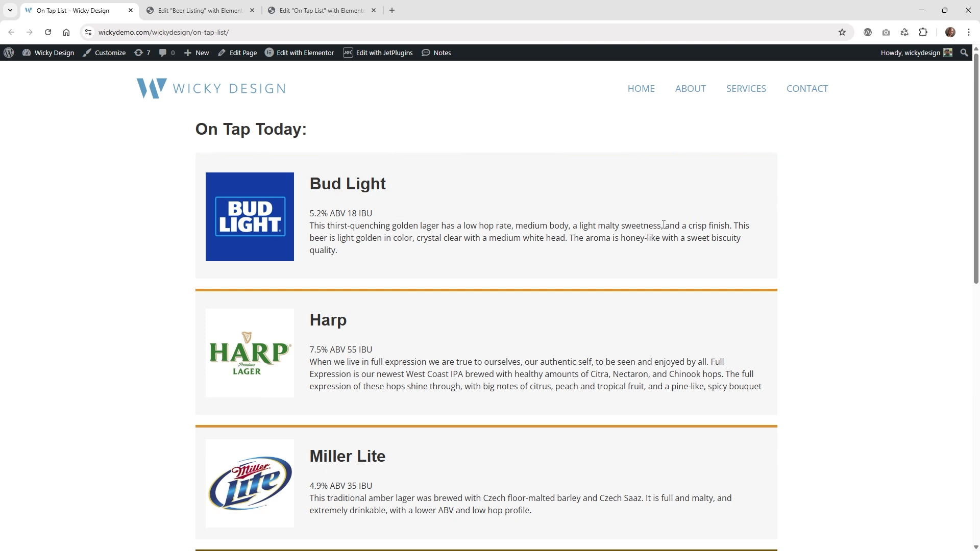
scroll(663, 224, down, 1)
scroll(528, 322, down, 3)
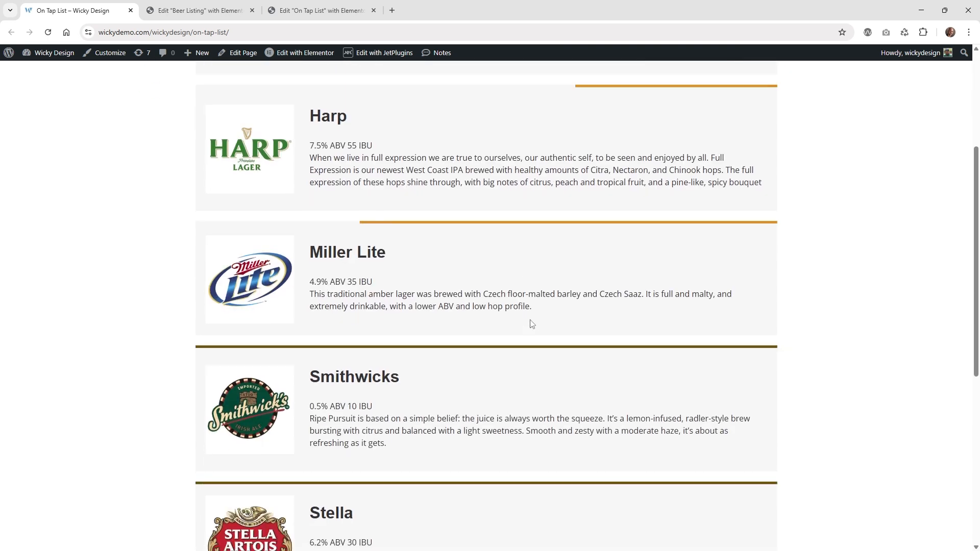
scroll(153, 352, down, 2)
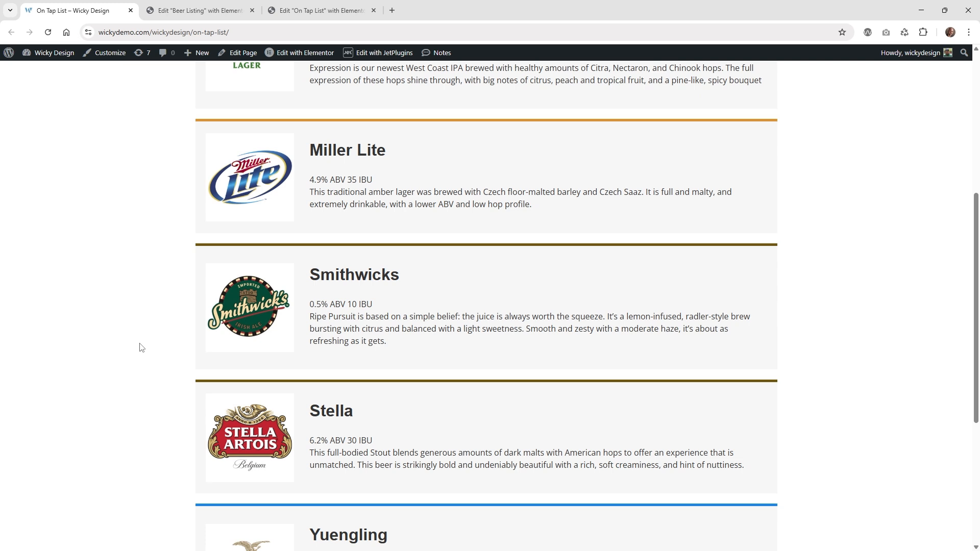